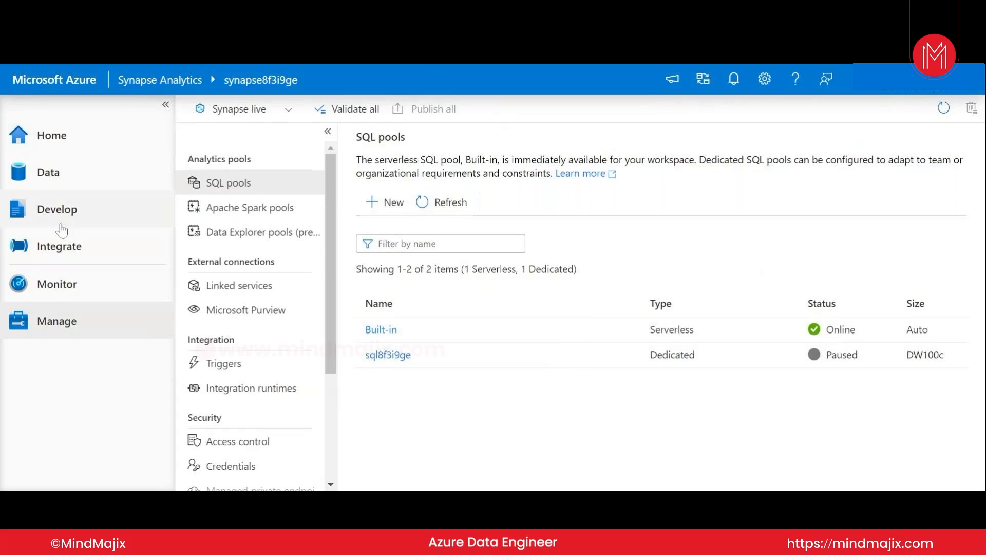
Open the Copy Data tool from the Ingest option on the Synapse workspace home page.
click(86, 180)
click(82, 213)
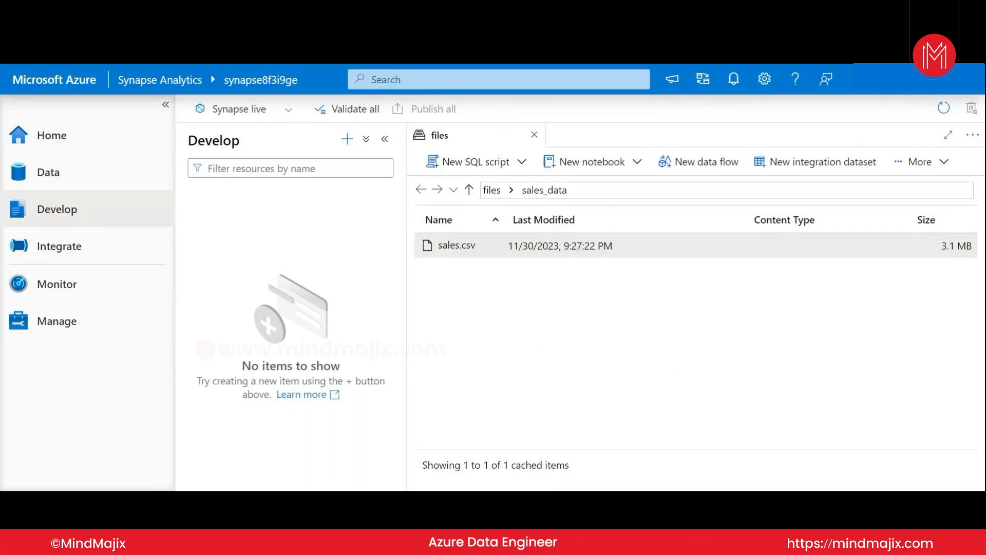
click(52, 146)
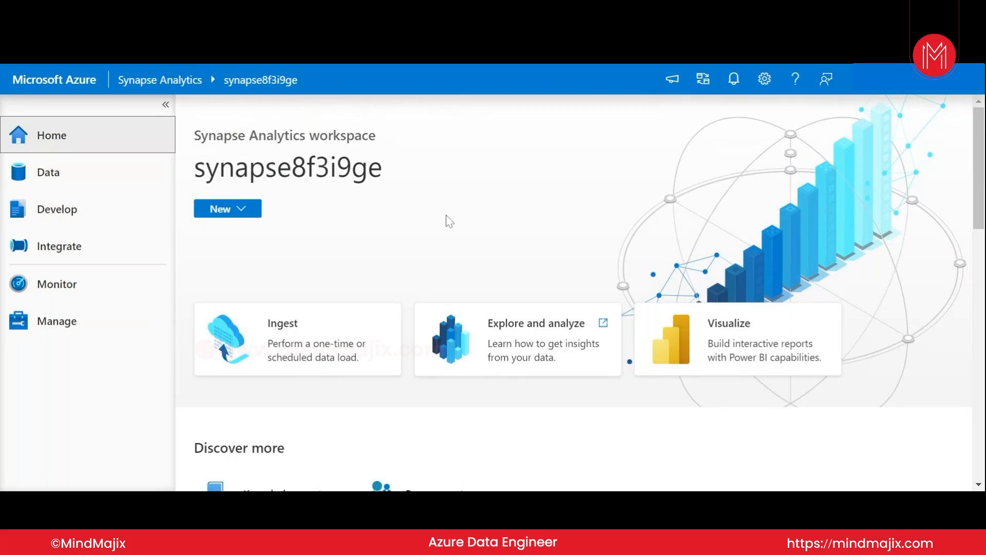
click(315, 328)
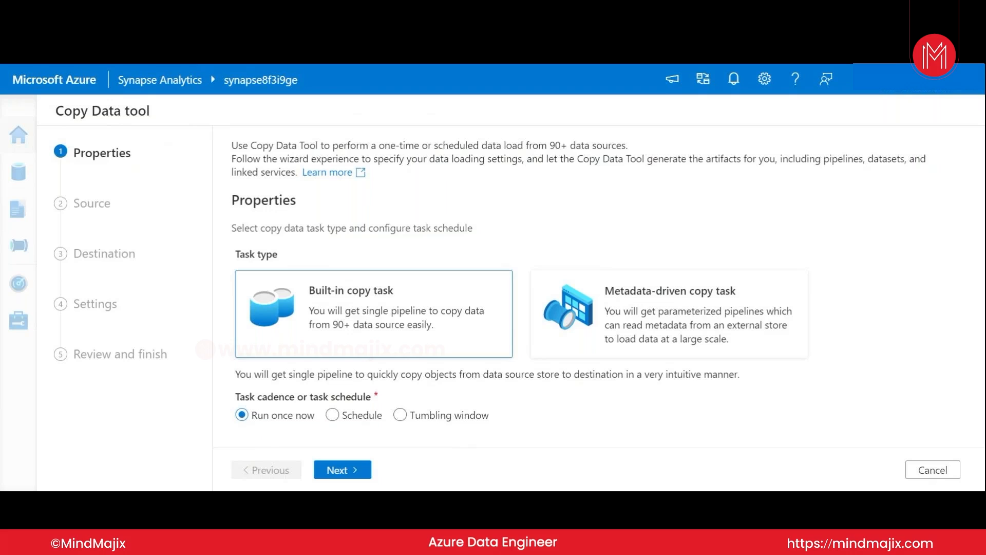
Examine the start date and recurrence options of the Schedule and Tumbling window task cadences.
click(332, 415)
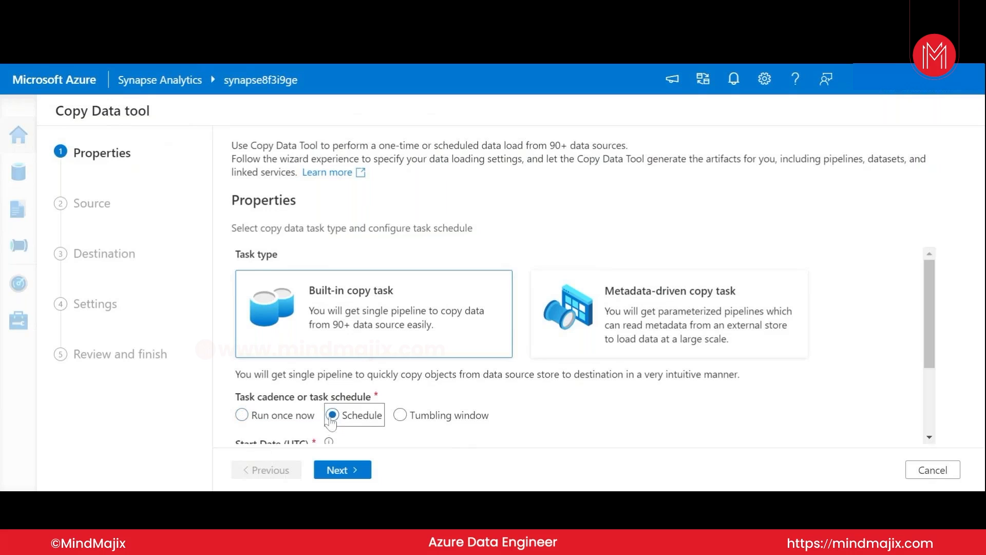
scroll(337, 419, down, 3)
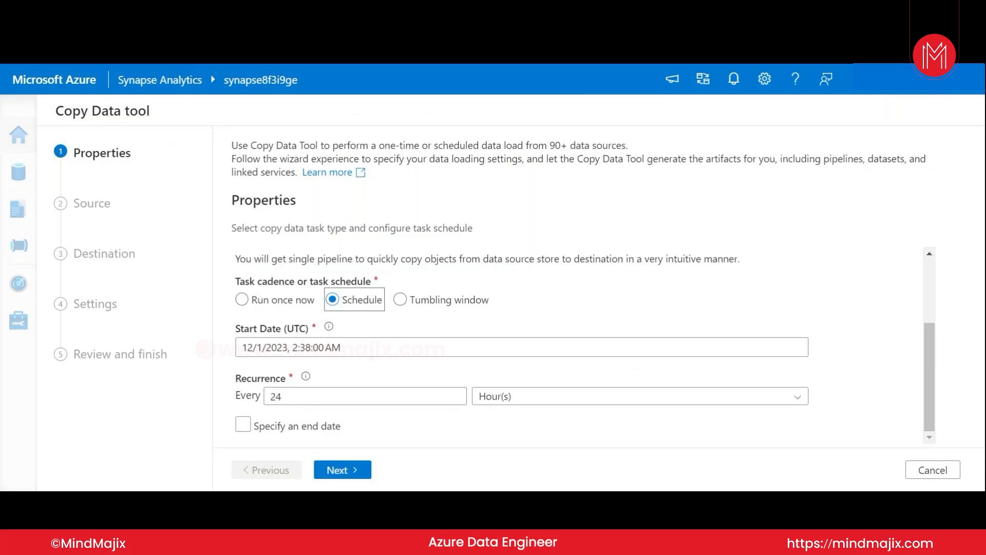
click(402, 303)
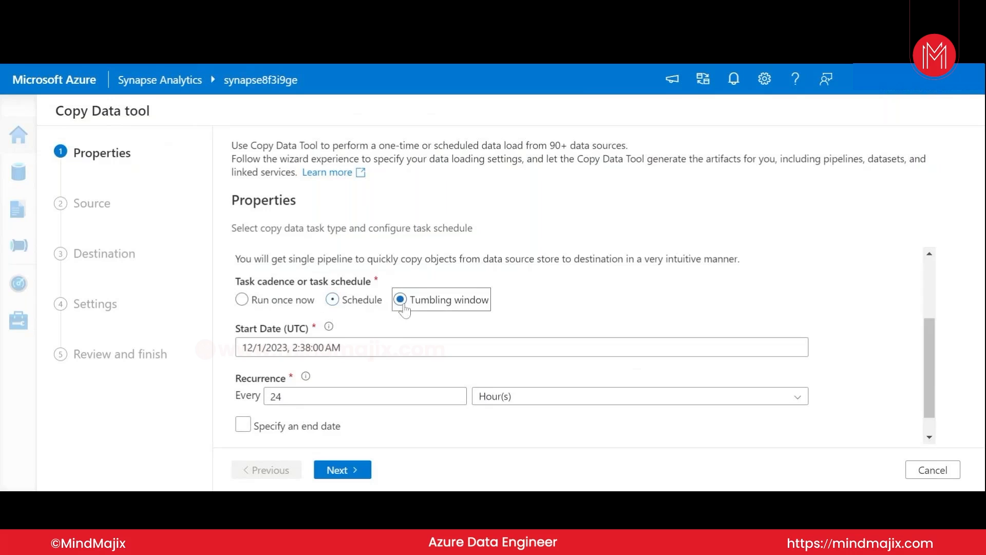
scroll(391, 298, down, 1)
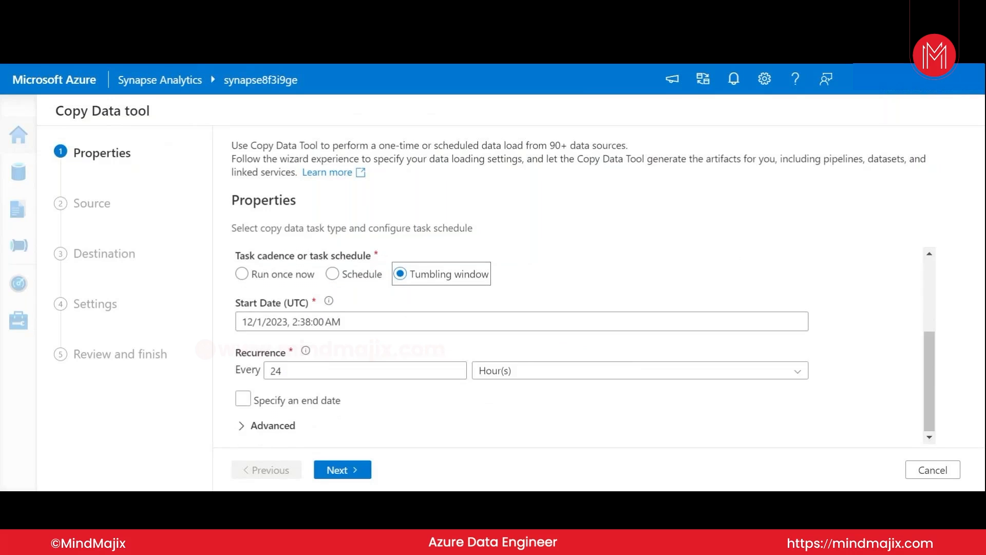
click(365, 280)
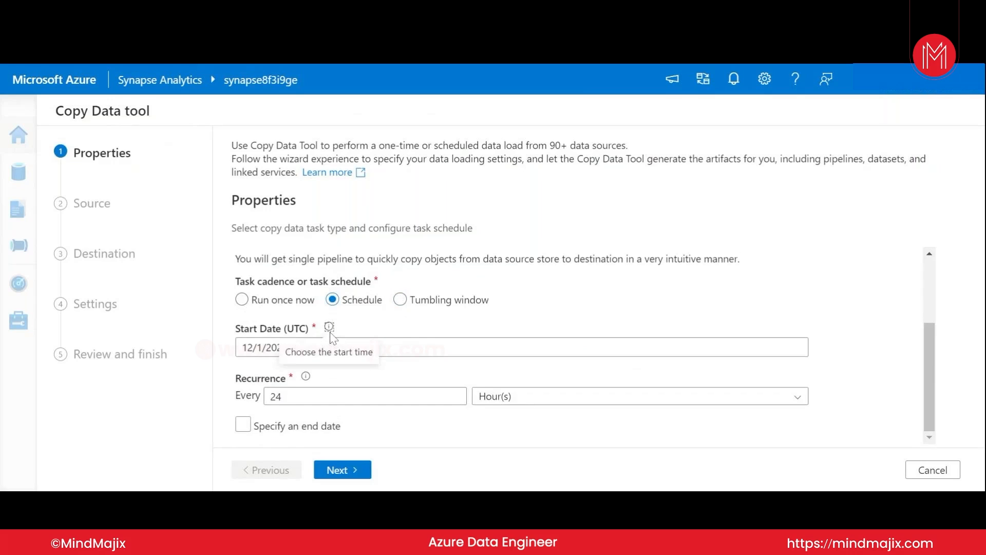
Set the task cadence to Run once now and advance to the source data store settings, keeping source type All.
click(240, 303)
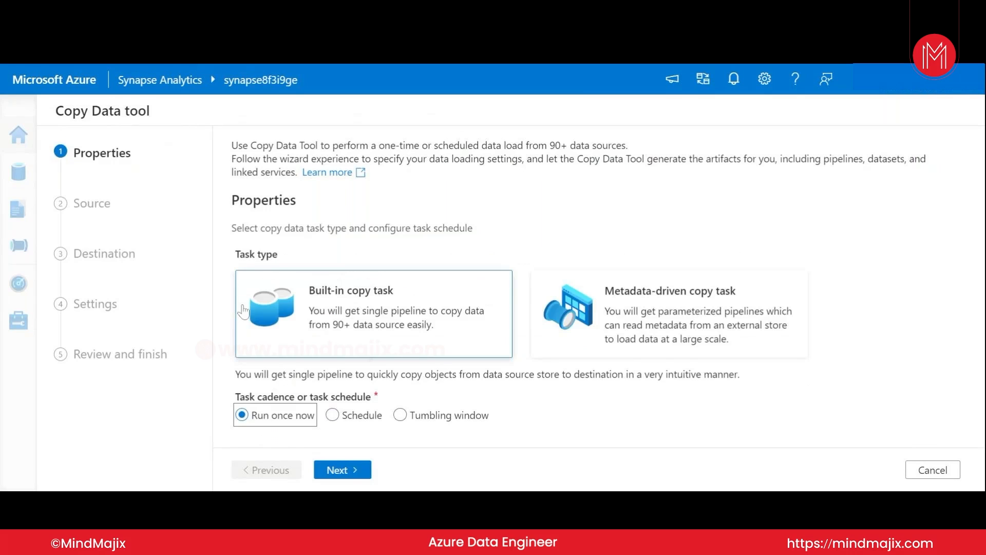
click(340, 470)
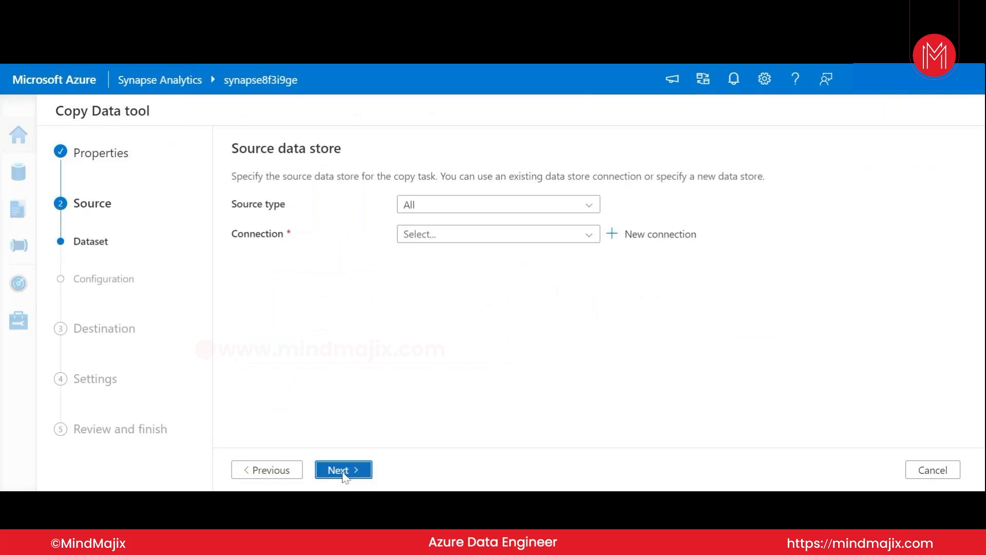
click(557, 215)
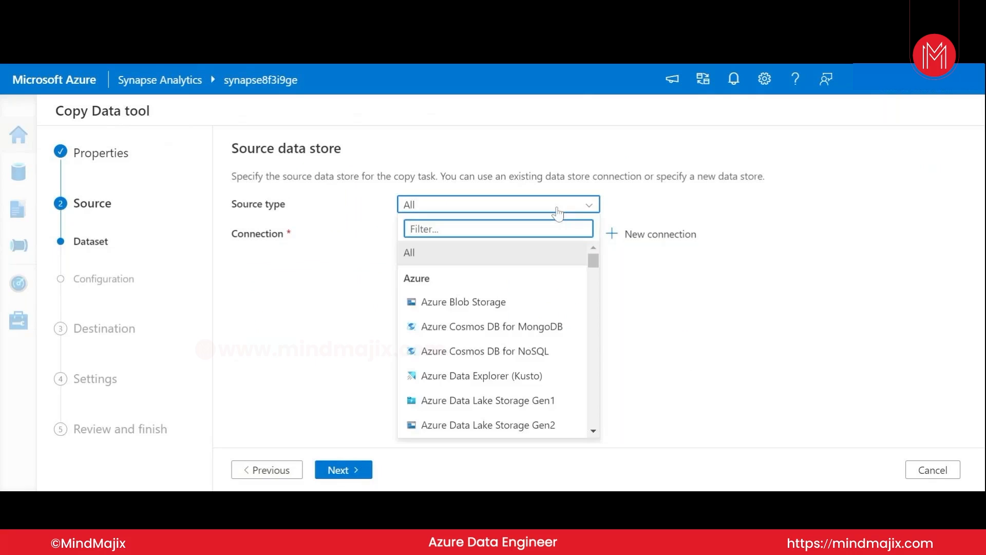
click(558, 214)
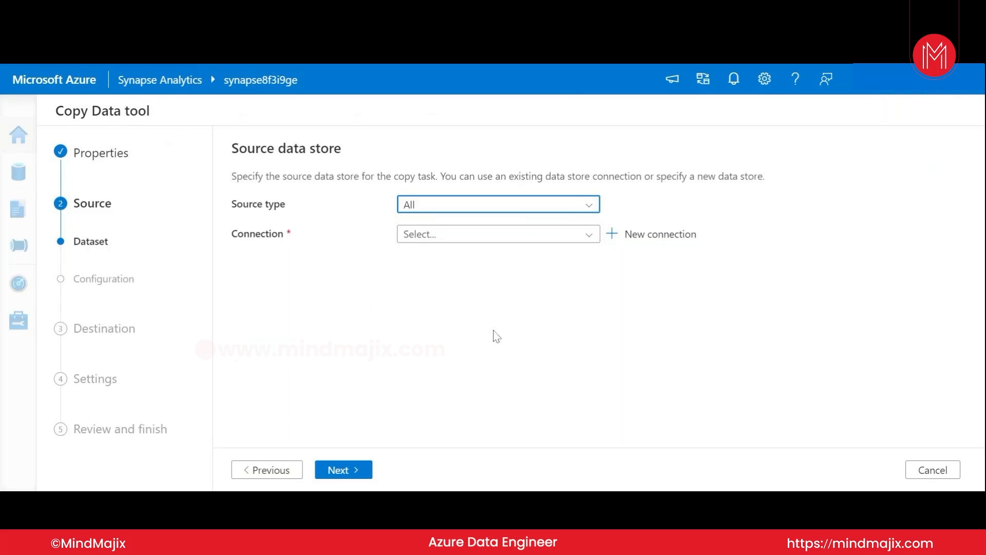
Try the existing sql8f3i9ge connection as the source data store.
click(428, 239)
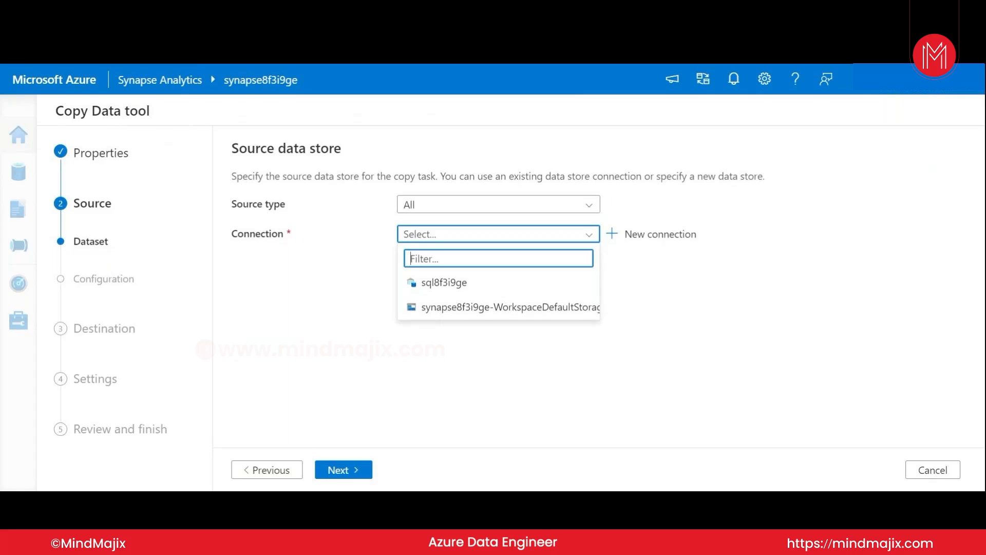
click(430, 290)
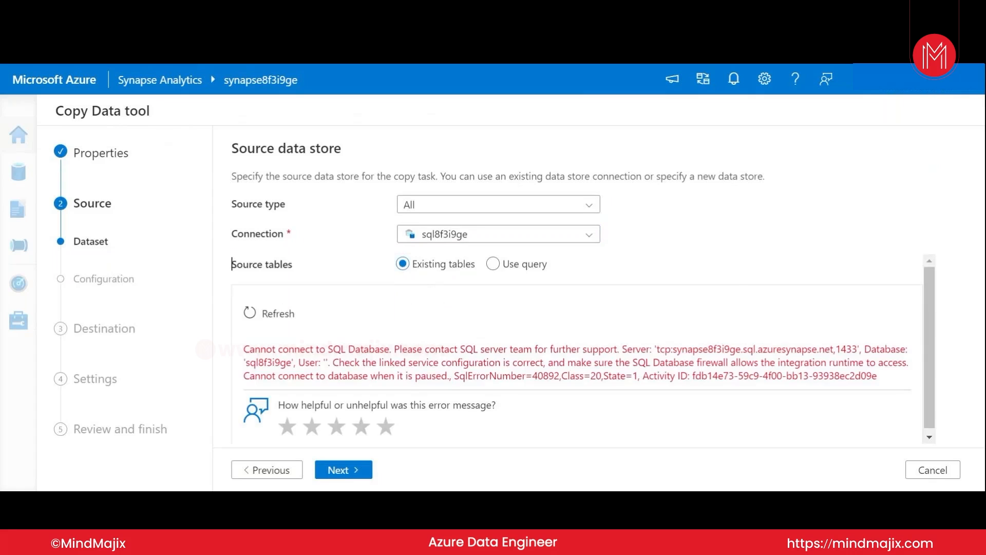
scroll(438, 331, down, 1)
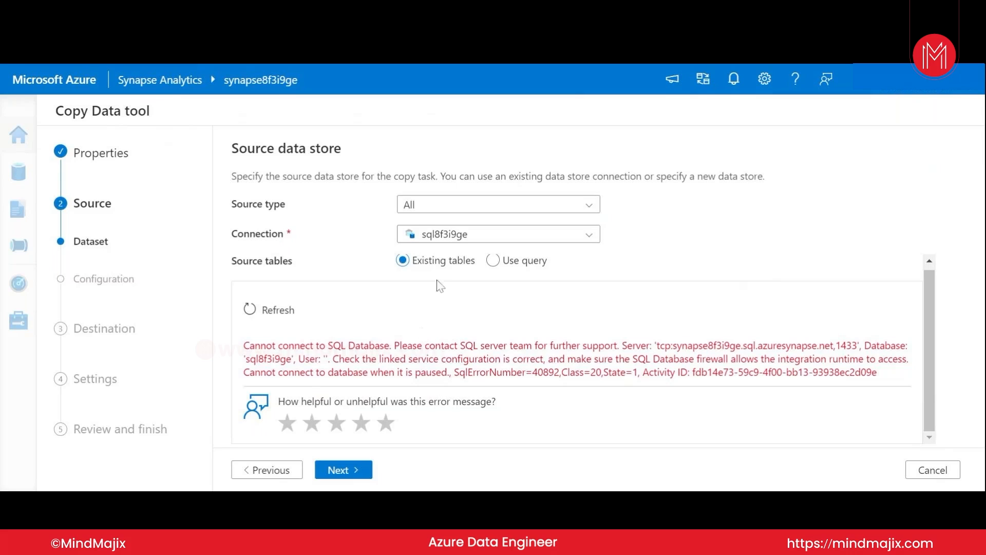
Switch the source connection to the workspace default storage and check the other available connections.
click(461, 240)
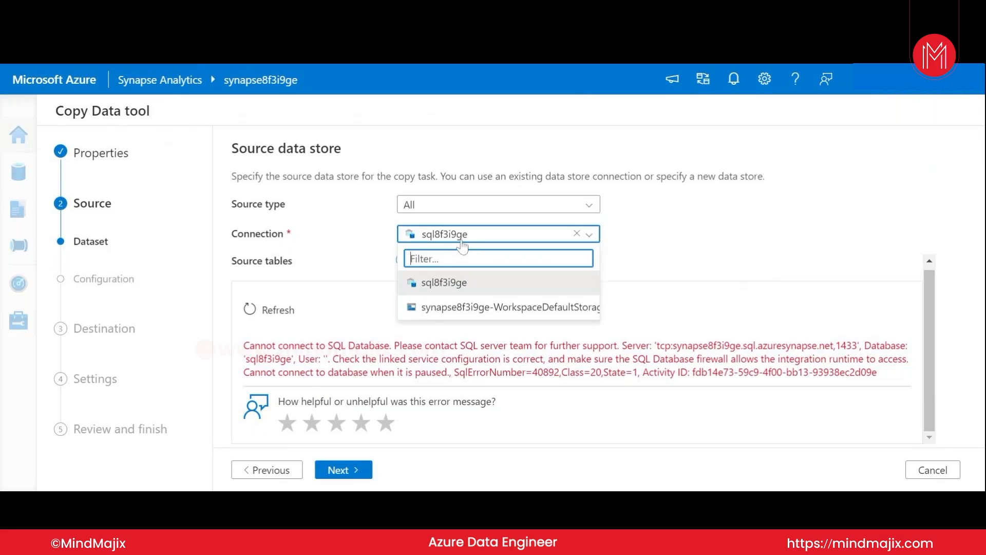
click(451, 308)
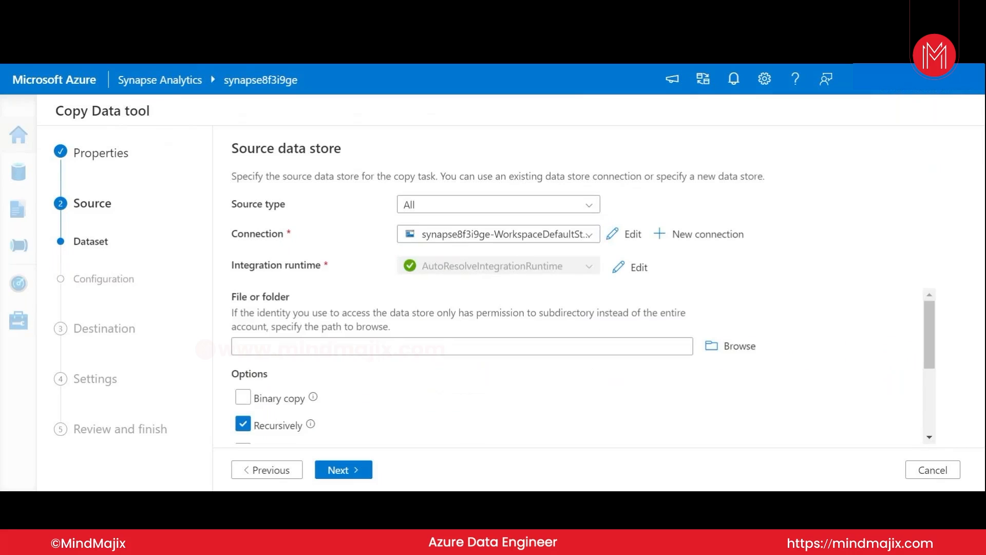
click(533, 242)
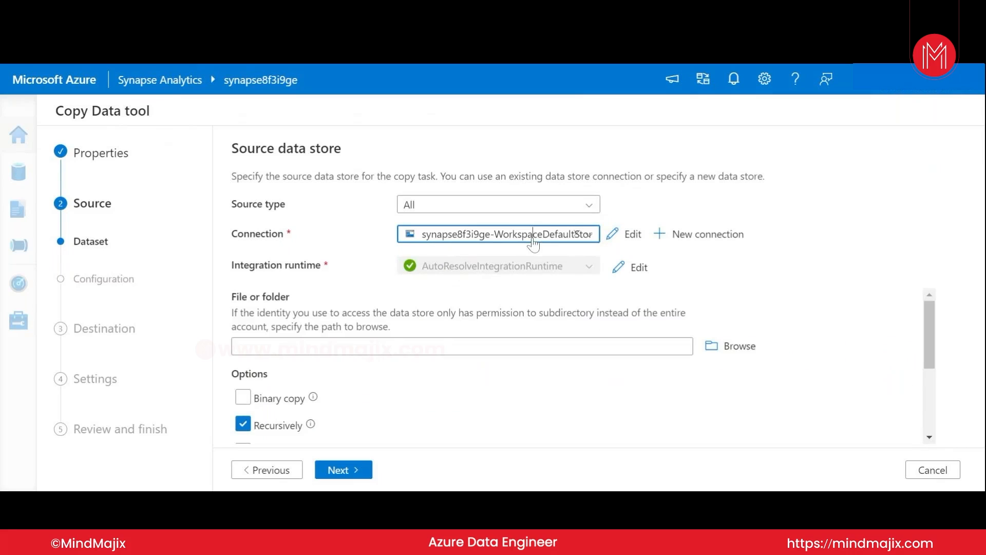
click(533, 241)
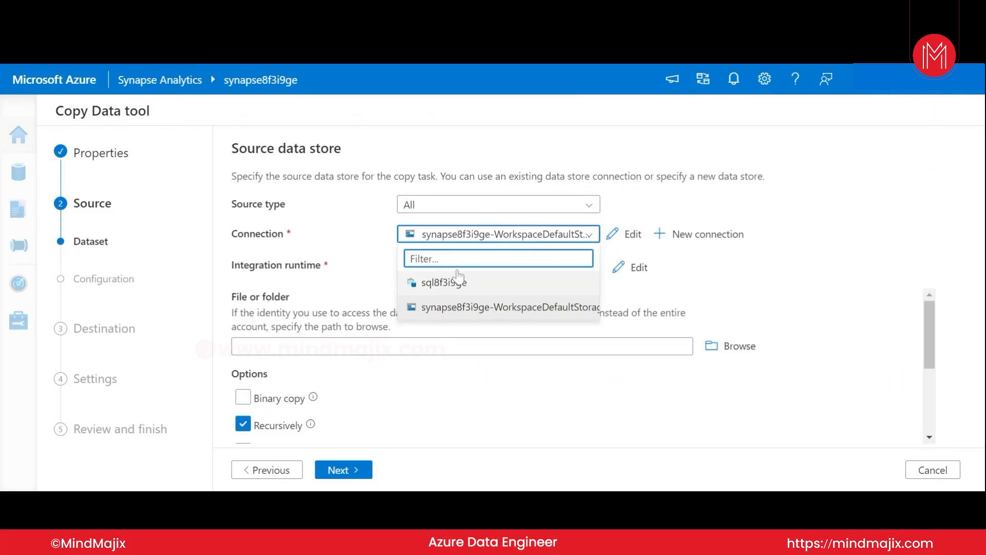
click(424, 238)
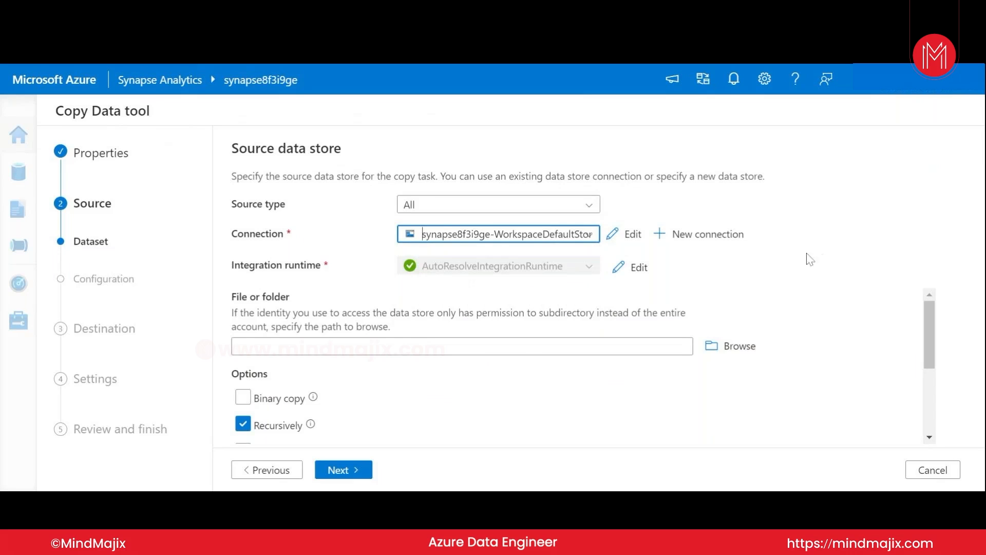
Start a new source connection and browse the available connector types.
click(710, 239)
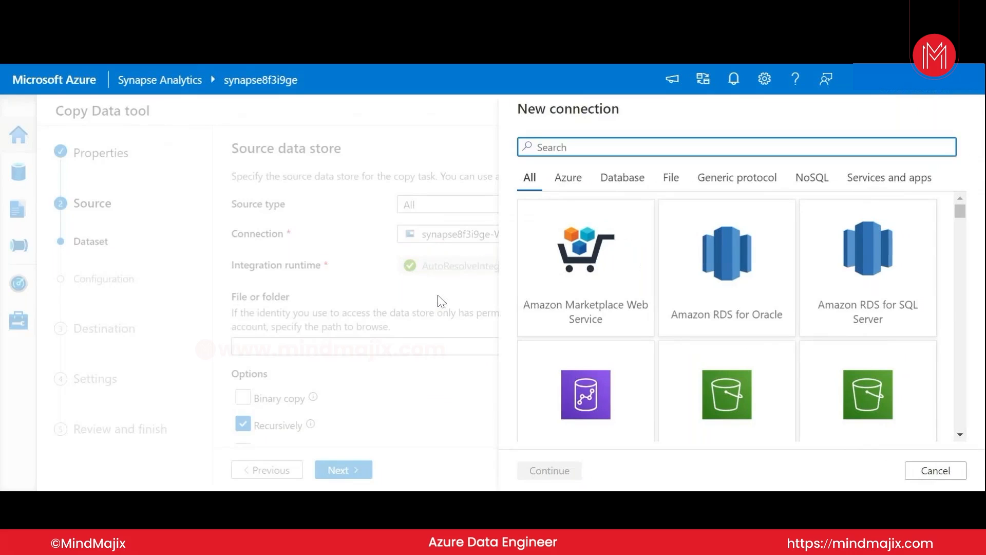
scroll(801, 361, down, 1)
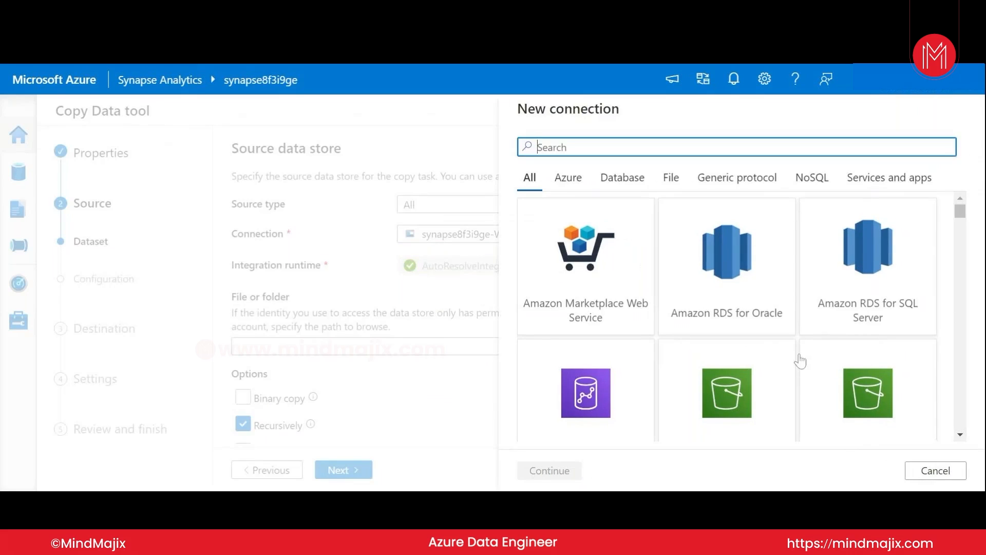
scroll(801, 361, down, 4)
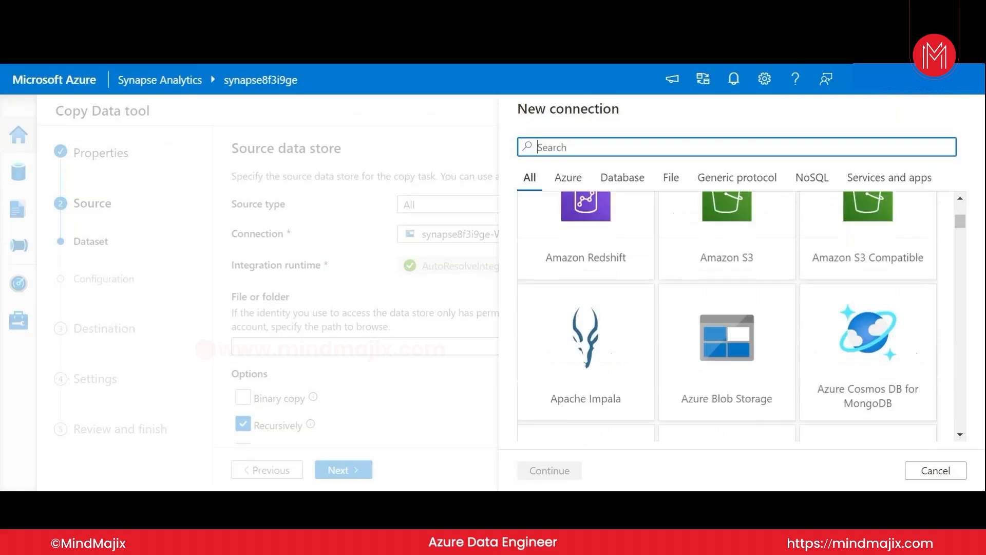
scroll(727, 317, down, 1)
scroll(727, 316, up, 4)
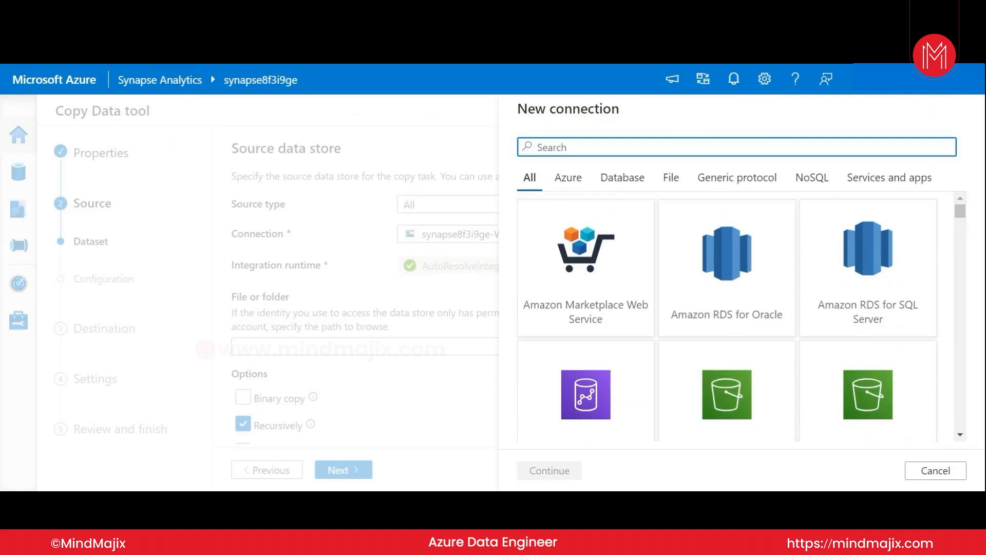
Search the connector types for "linked" and clear the search text.
text(linked)
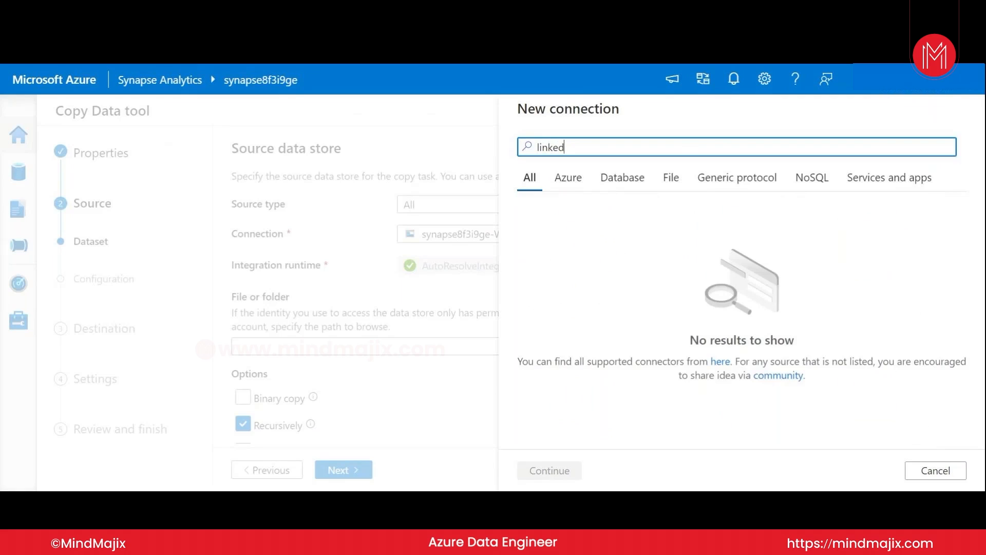
key(BackSpace)
key(BackSpace)
key(BackSpace)
key(BackSpace)
key(BackSpace)
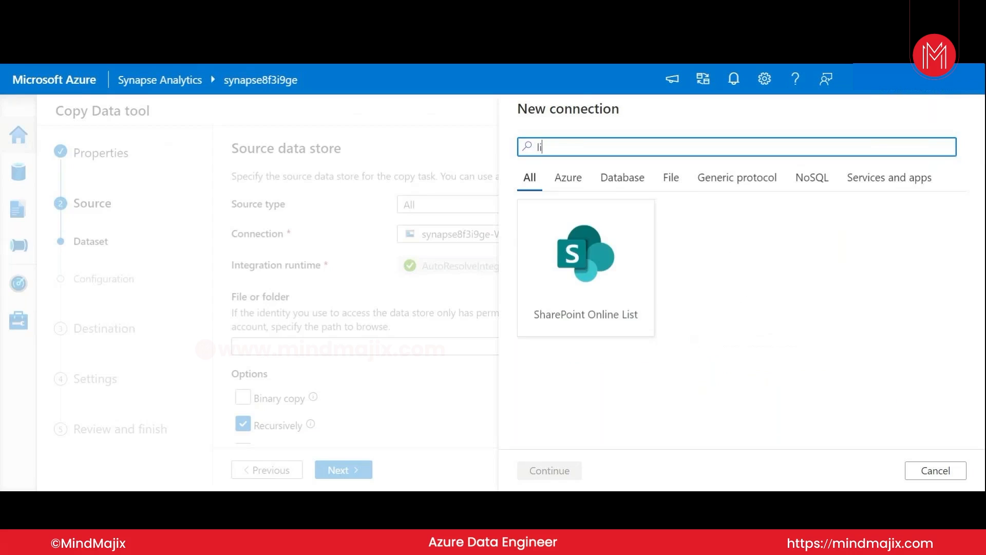
Search the connector types for "ht", choose HTTP, and continue to its connection settings.
text(ht)
click(605, 275)
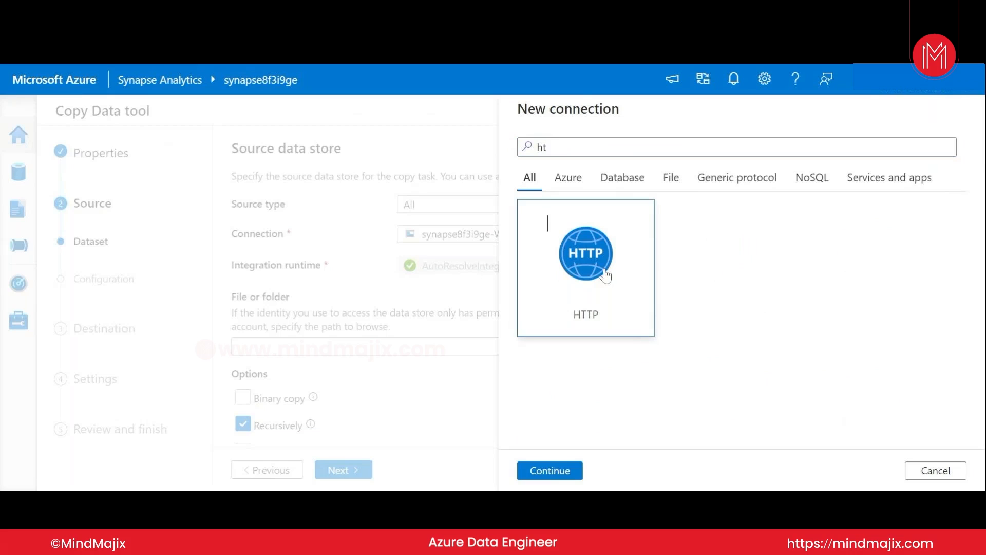
click(553, 470)
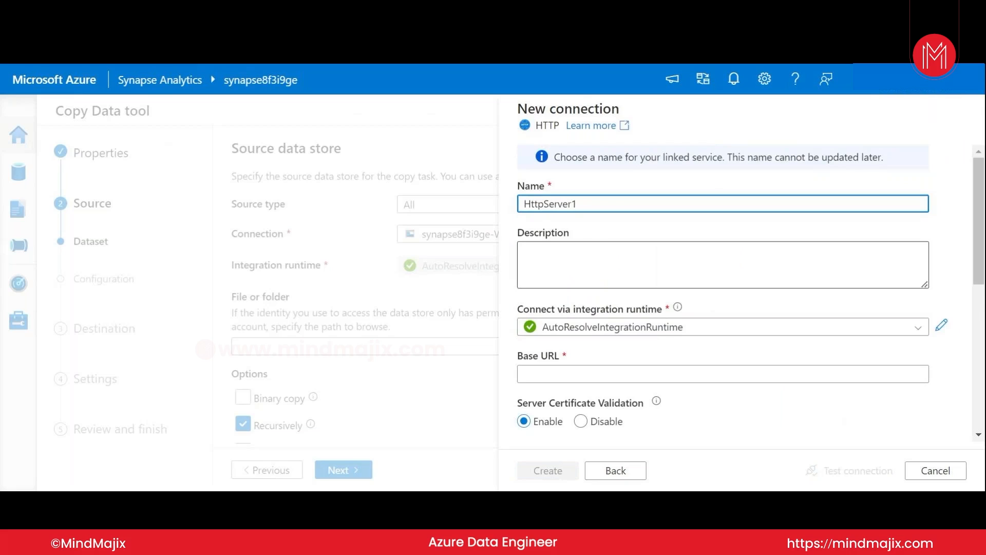
Name the new HTTP linked service Products, without a trailing space.
scroll(565, 182, down, 2)
scroll(565, 183, up, 2)
drag(577, 204, 501, 207)
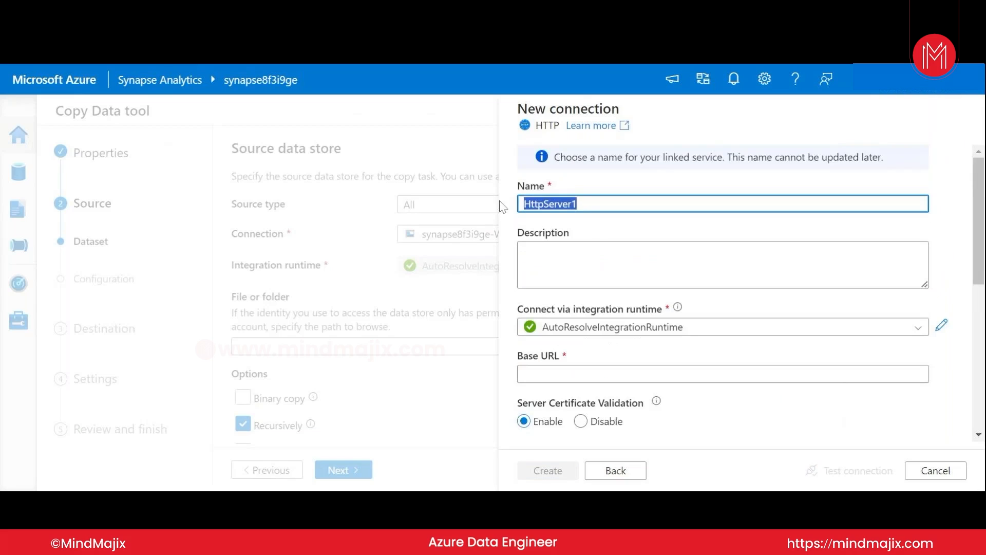
text(Produv)
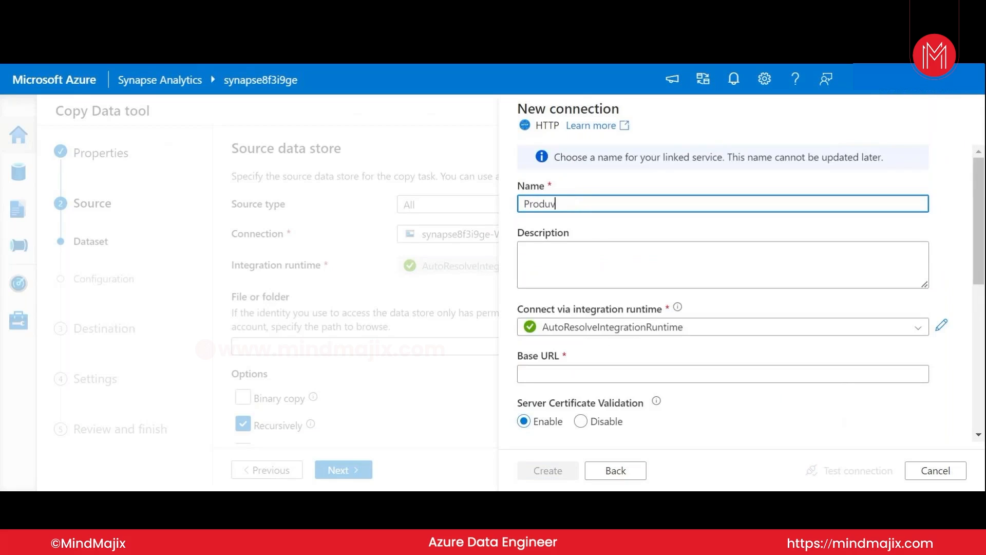
key(BackSpace)
text(cts)
click(540, 240)
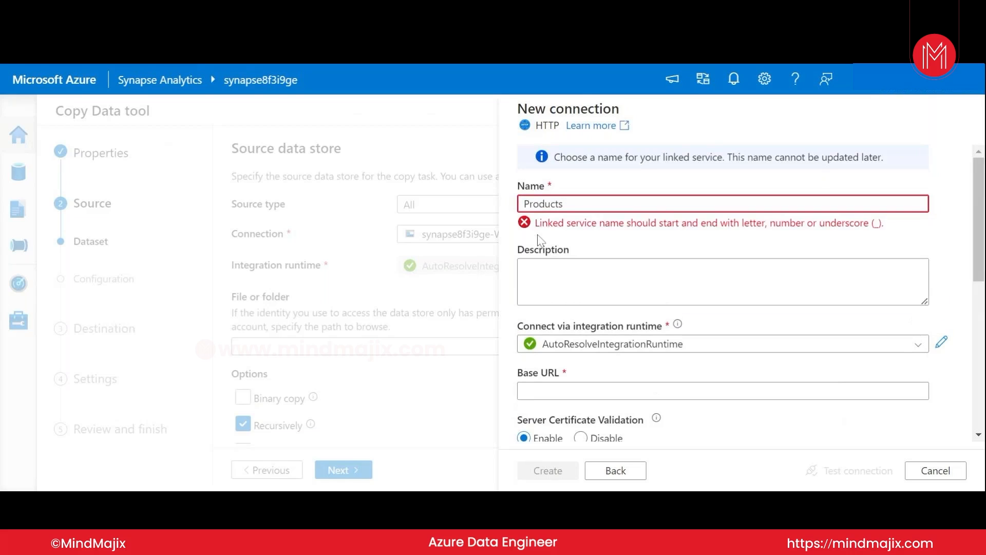
key(BackSpace)
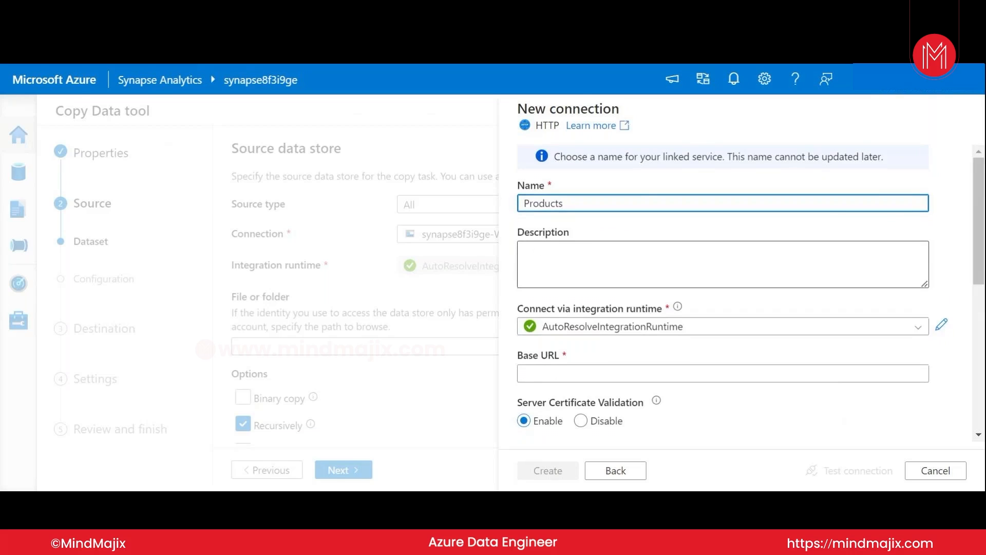
Examine the HTTP connection's settings, from integration runtime and base URL to authentication, auth headers and annotations.
scroll(724, 293, down, 1)
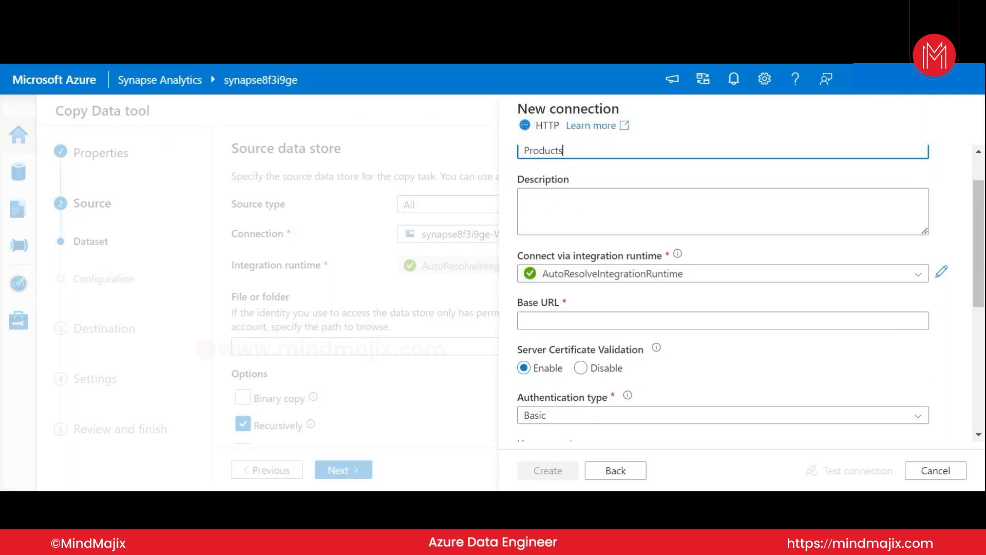
scroll(527, 300, down, 1)
scroll(526, 299, down, 3)
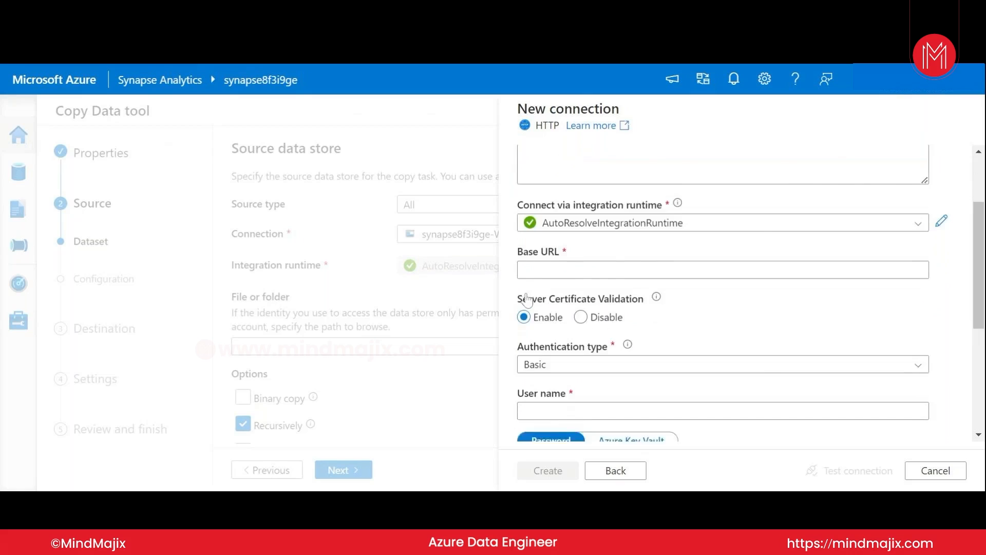
scroll(751, 291, down, 3)
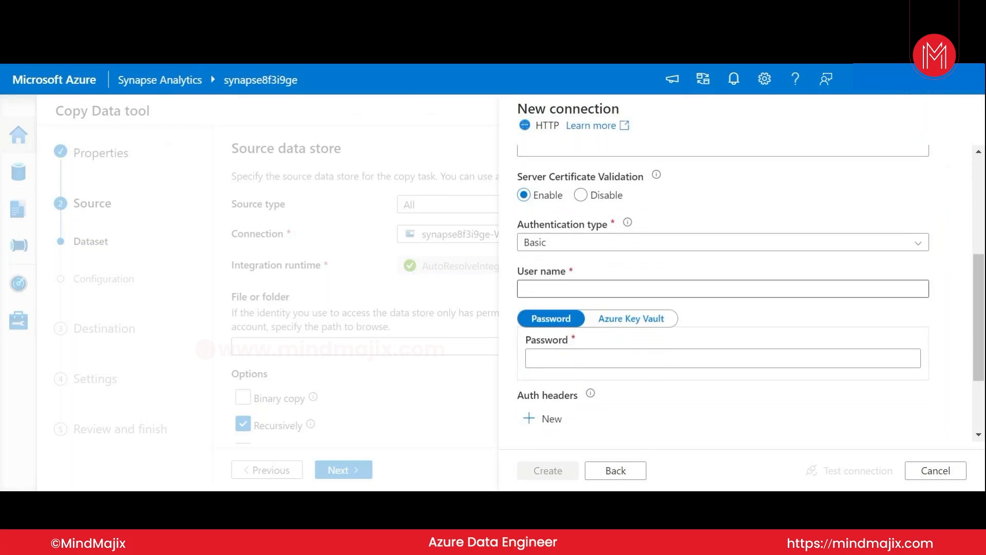
scroll(723, 292, down, 2)
scroll(751, 292, up, 5)
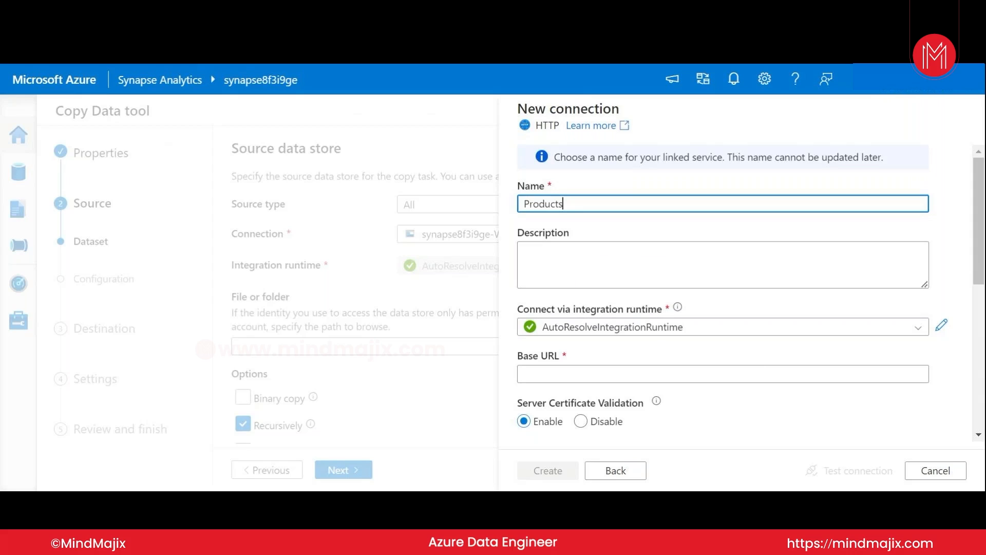
click(677, 307)
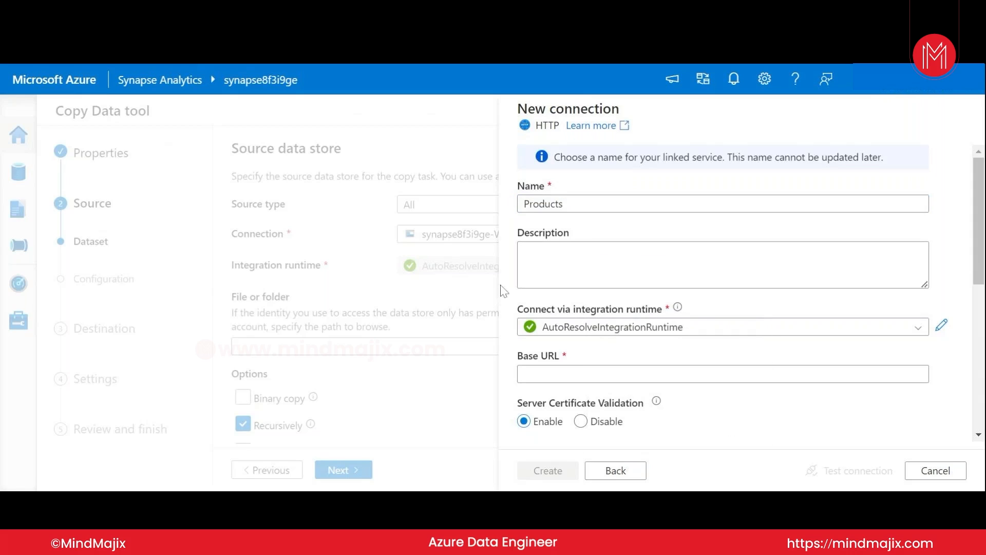
scroll(503, 291, down, 4)
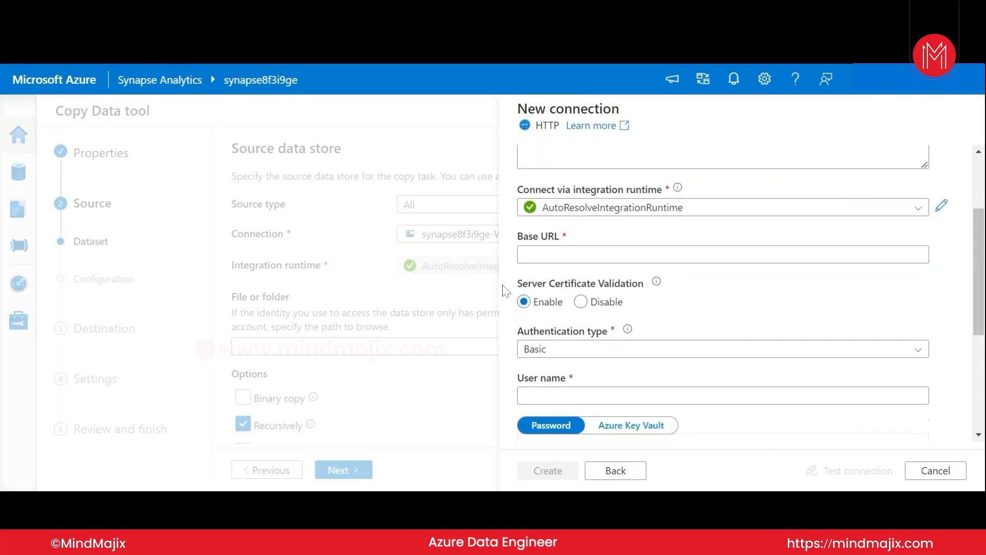
scroll(750, 297, down, 2)
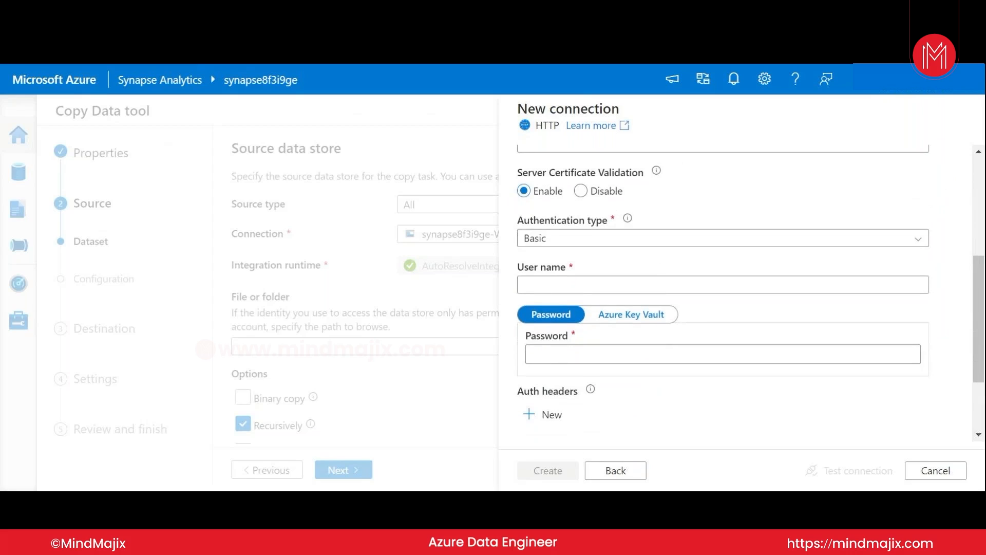
scroll(750, 291, down, 4)
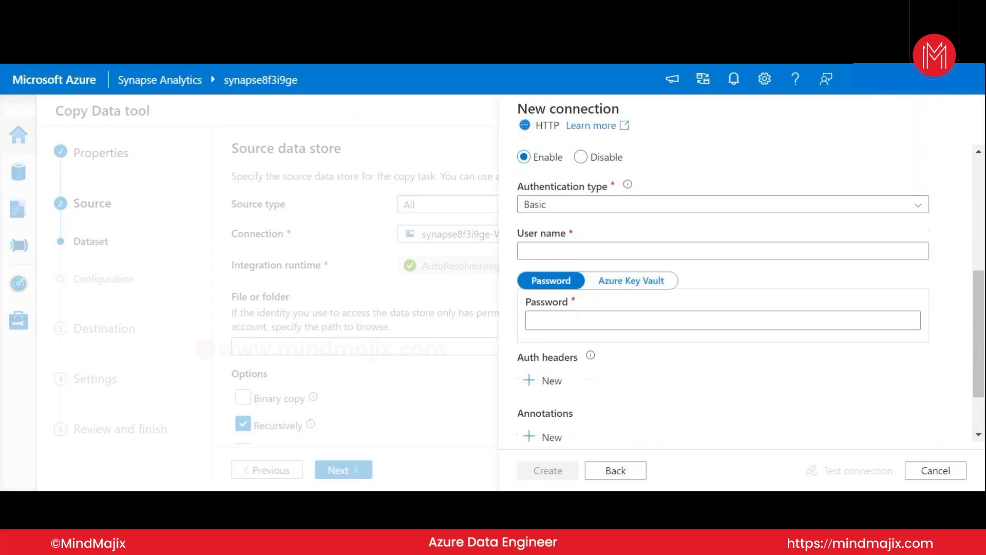
scroll(750, 291, up, 6)
scroll(750, 291, up, 1)
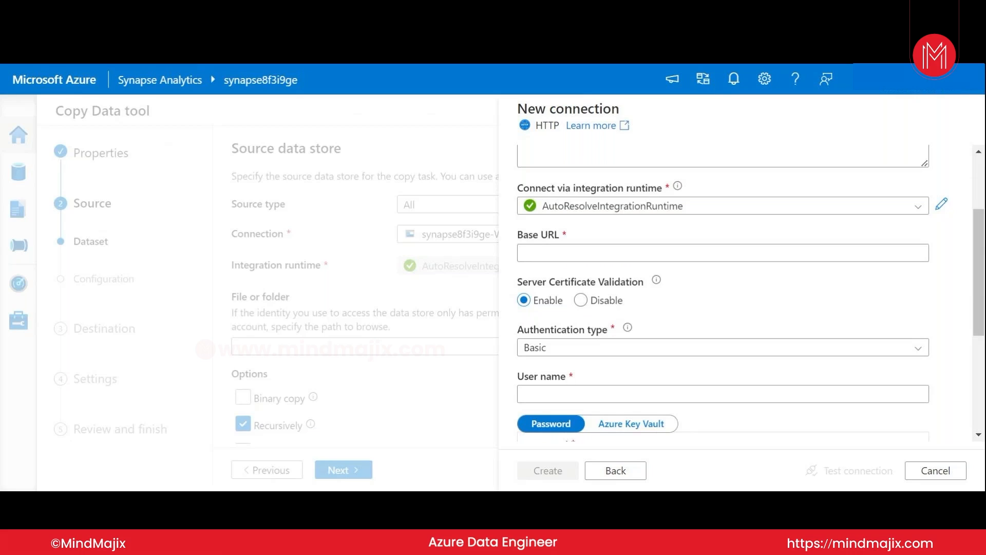
click(569, 257)
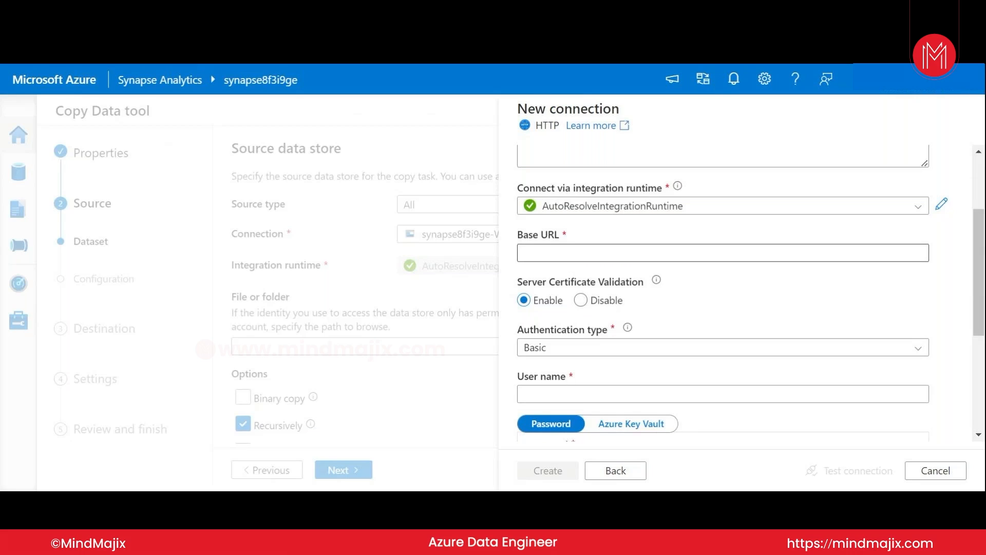
key(ctrl+v)
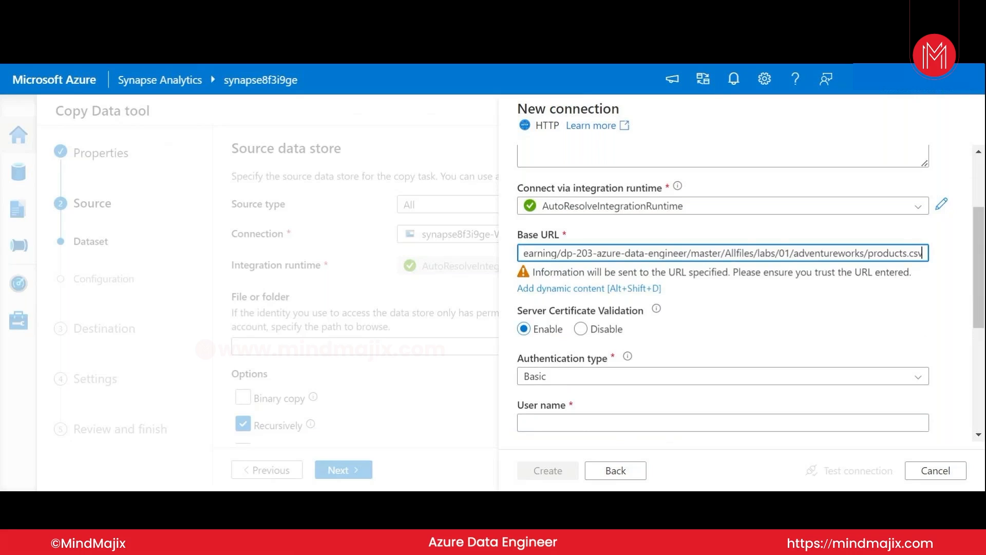
click(786, 317)
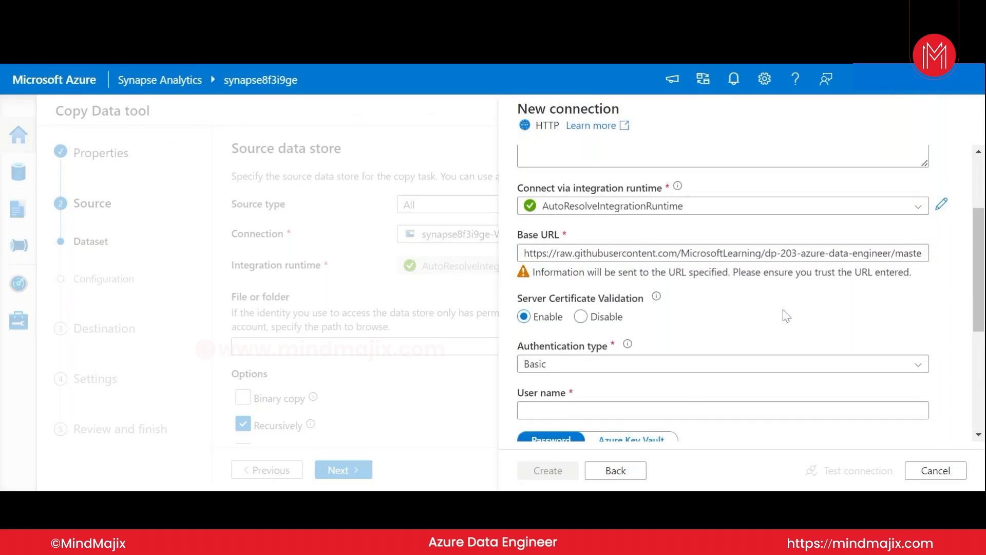
Set the authentication type to Anonymous and create the HTTP linked service.
scroll(785, 316, down, 3)
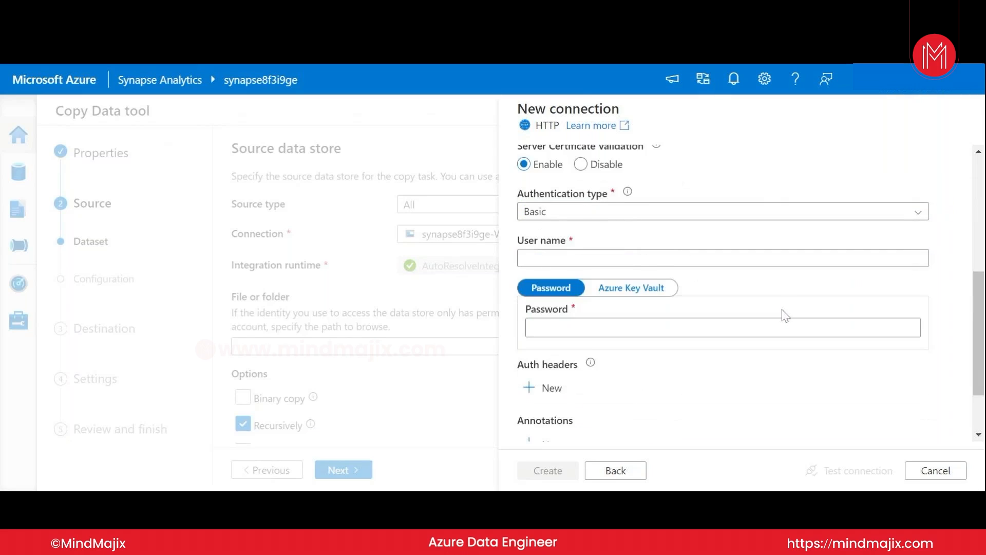
scroll(783, 314, up, 1)
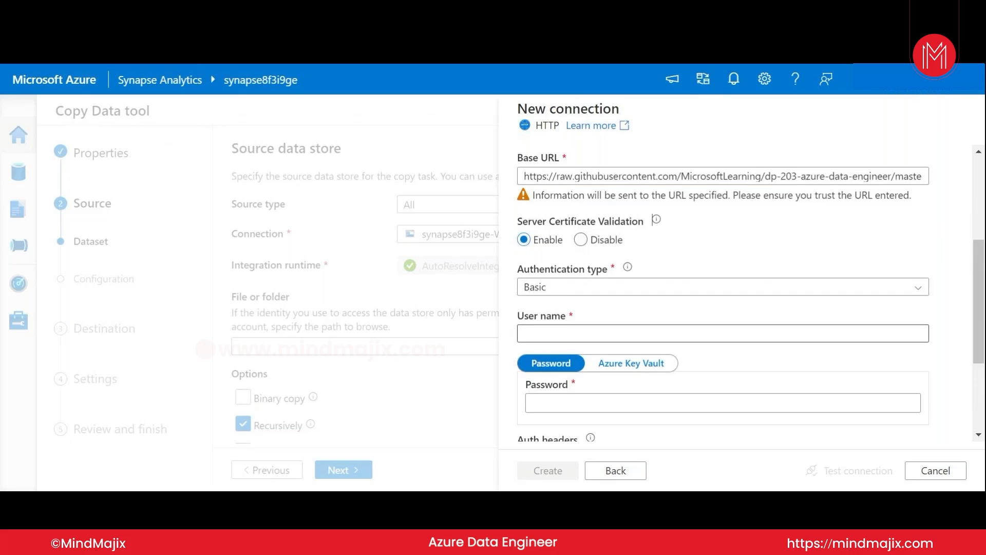
click(560, 288)
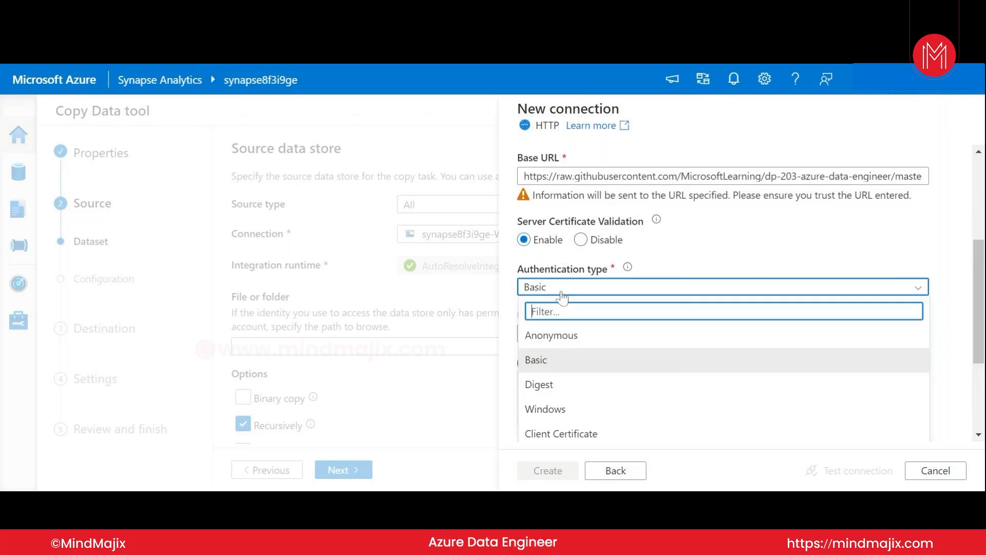
click(547, 335)
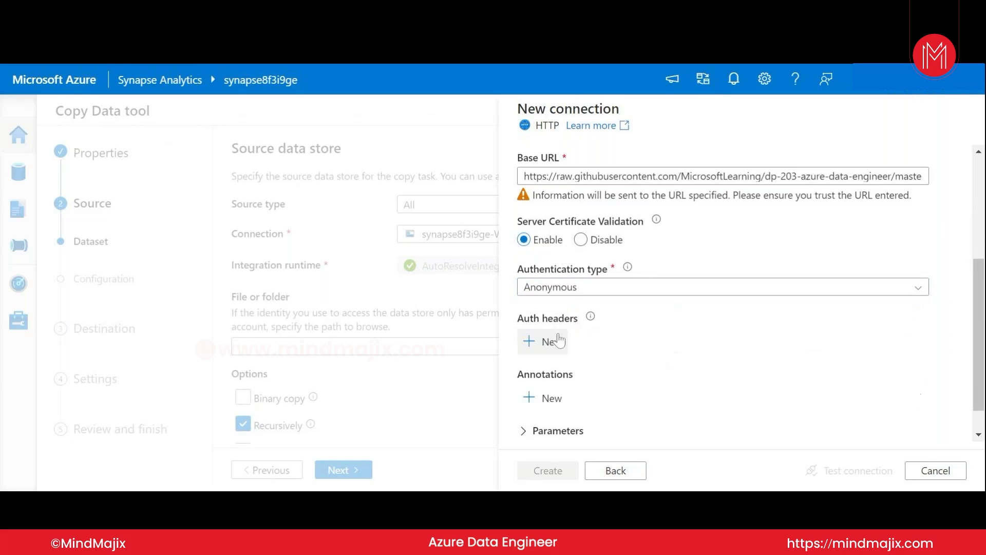
scroll(636, 344, down, 1)
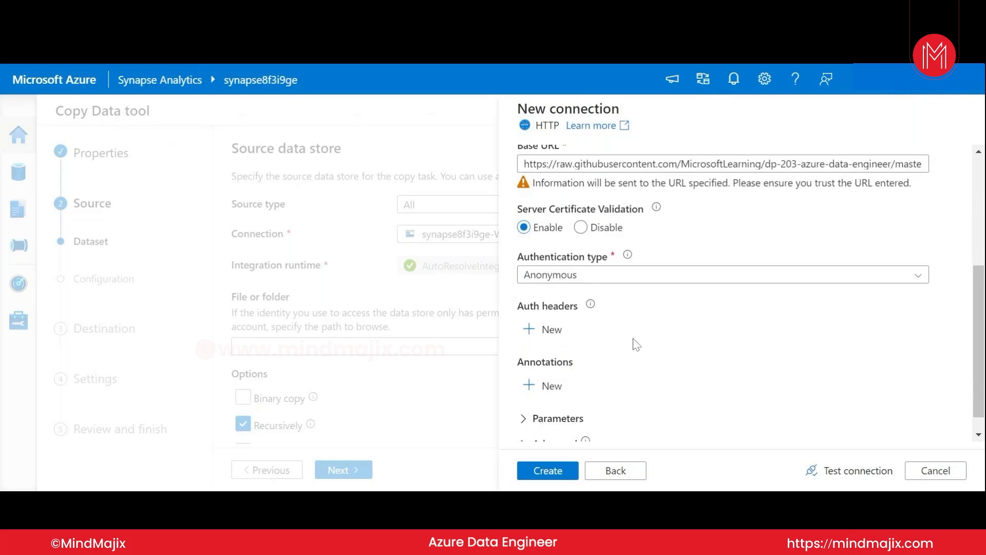
scroll(636, 344, down, 1)
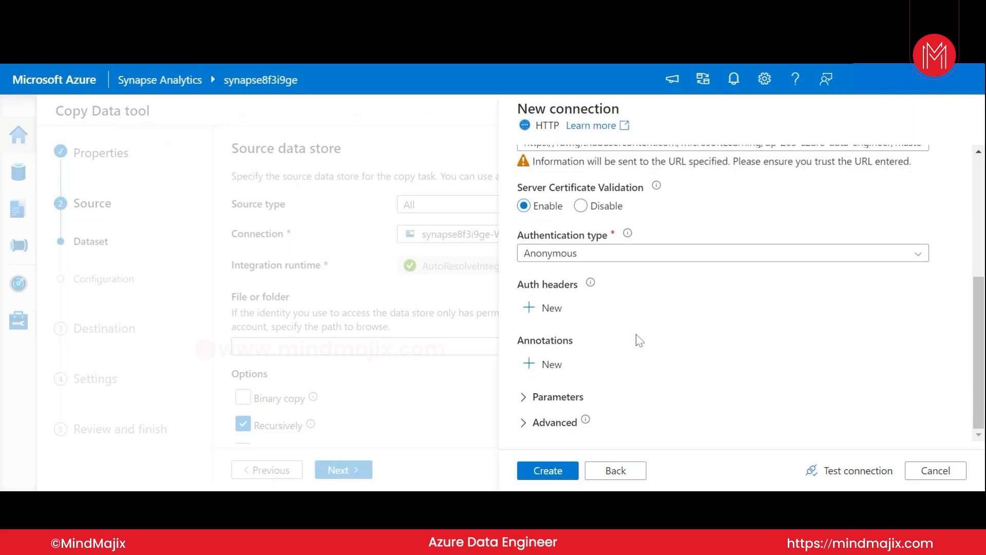
click(626, 260)
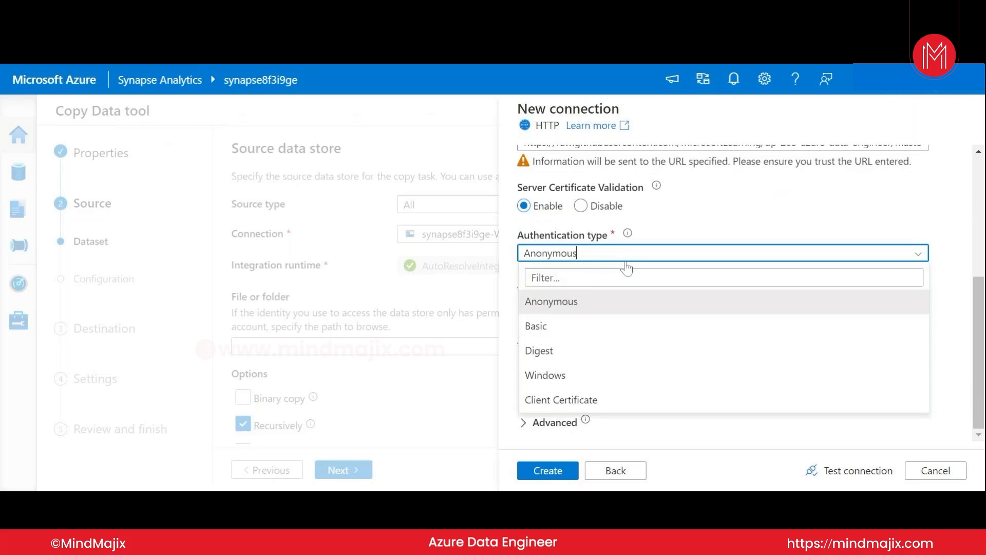
click(626, 267)
click(539, 472)
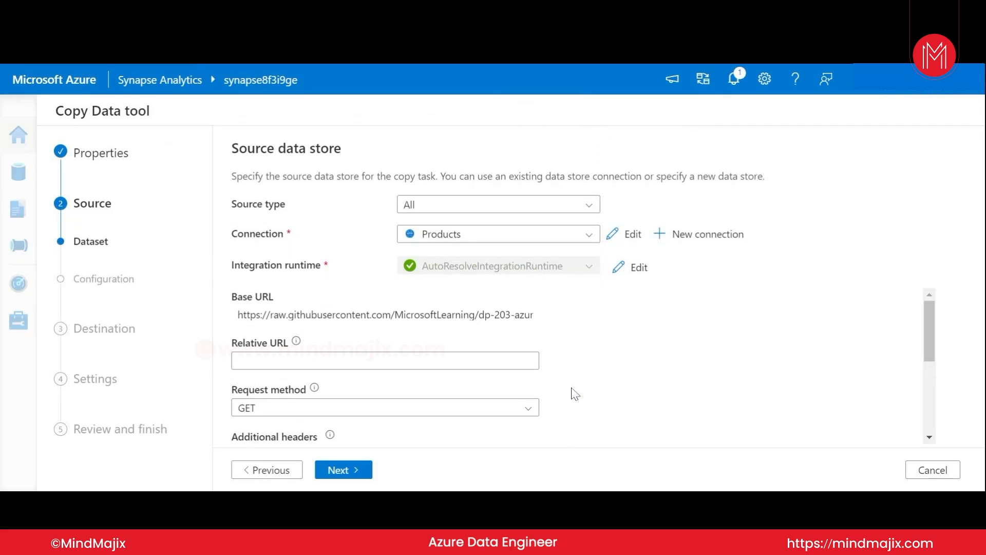
Keep the GET request method with the other source options at their defaults, and continue to the file format settings.
scroll(572, 392, down, 2)
scroll(576, 394, up, 2)
click(526, 409)
scroll(536, 403, down, 2)
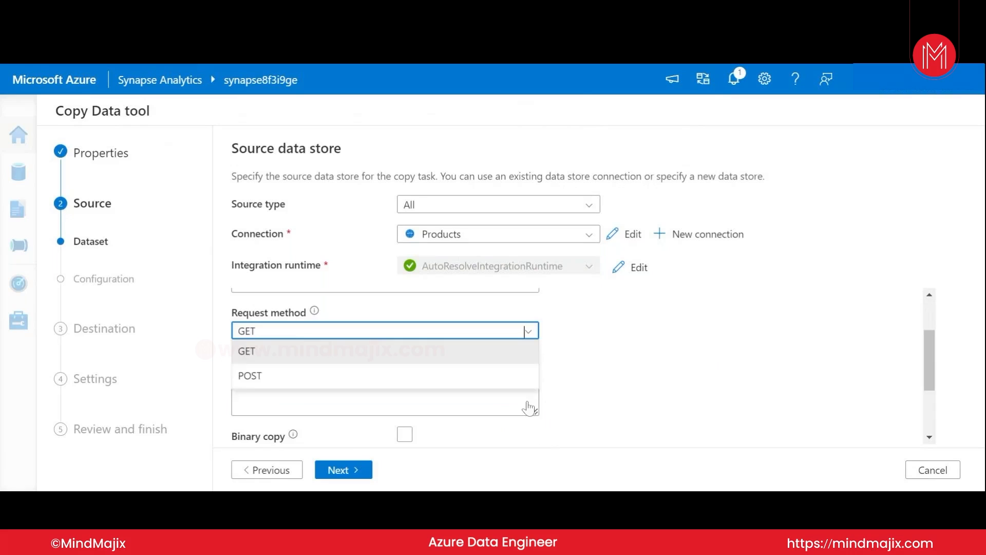
click(594, 370)
scroll(593, 370, down, 2)
scroll(595, 369, down, 1)
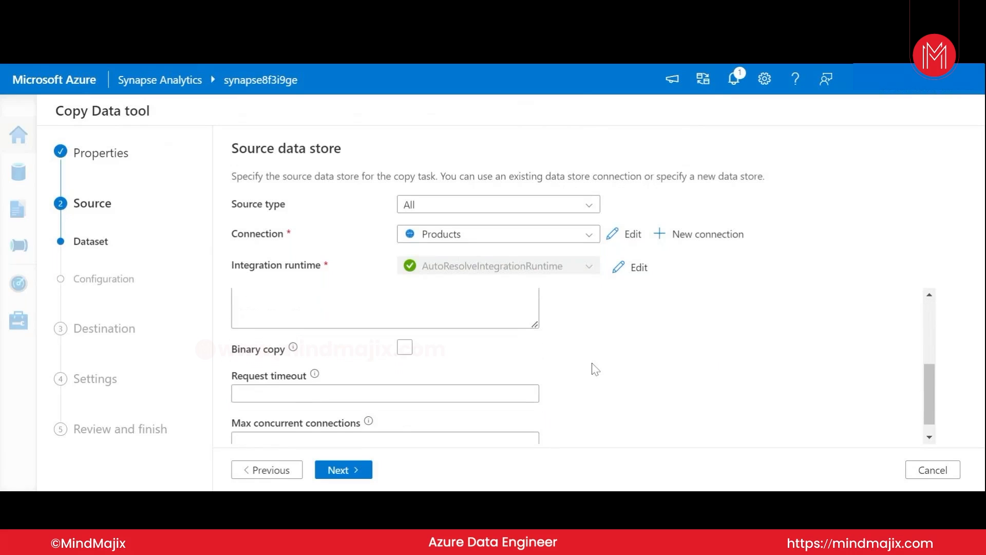
scroll(595, 369, down, 1)
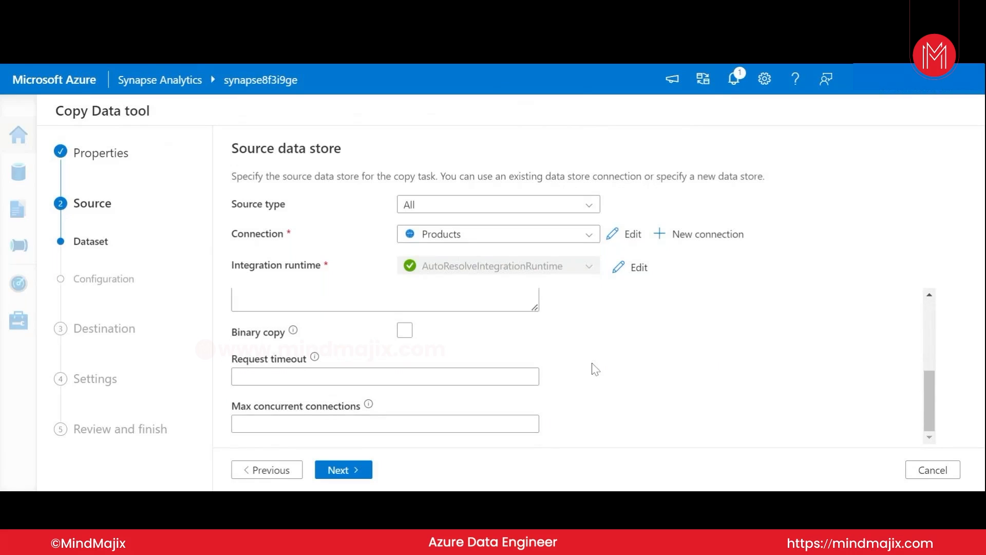
click(337, 469)
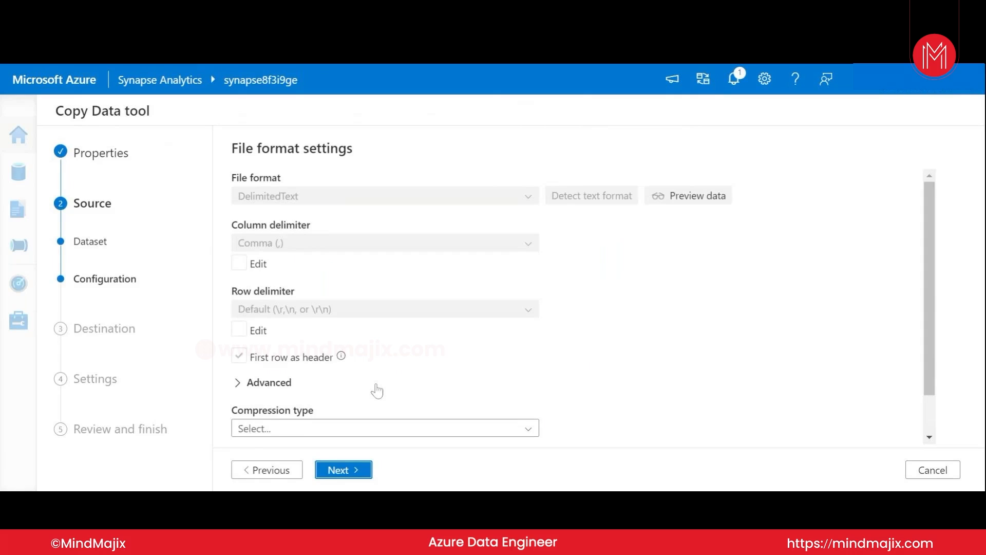
Review the file format settings and preview the source file's product rows and column schema.
scroll(377, 391, down, 3)
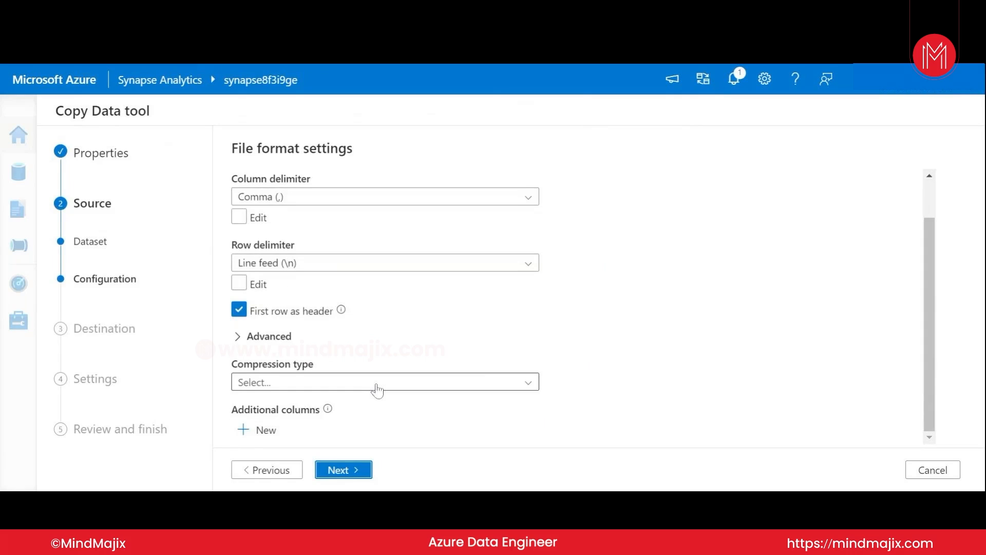
scroll(377, 390, up, 3)
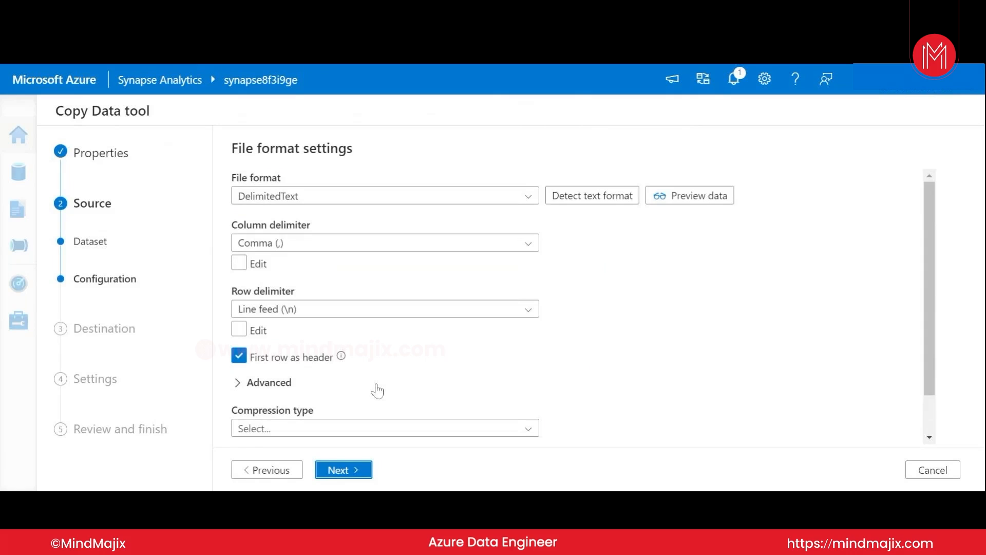
click(682, 208)
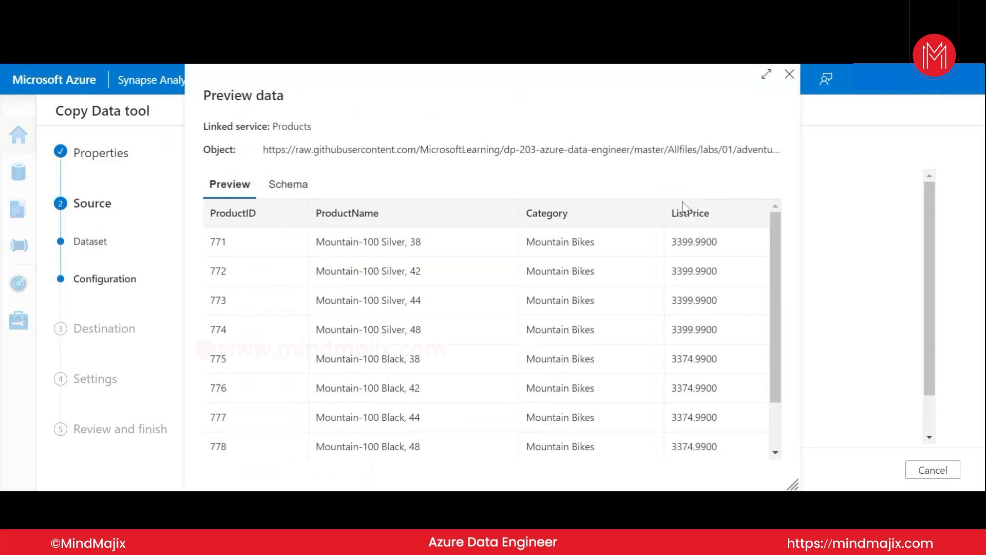
scroll(547, 277, down, 1)
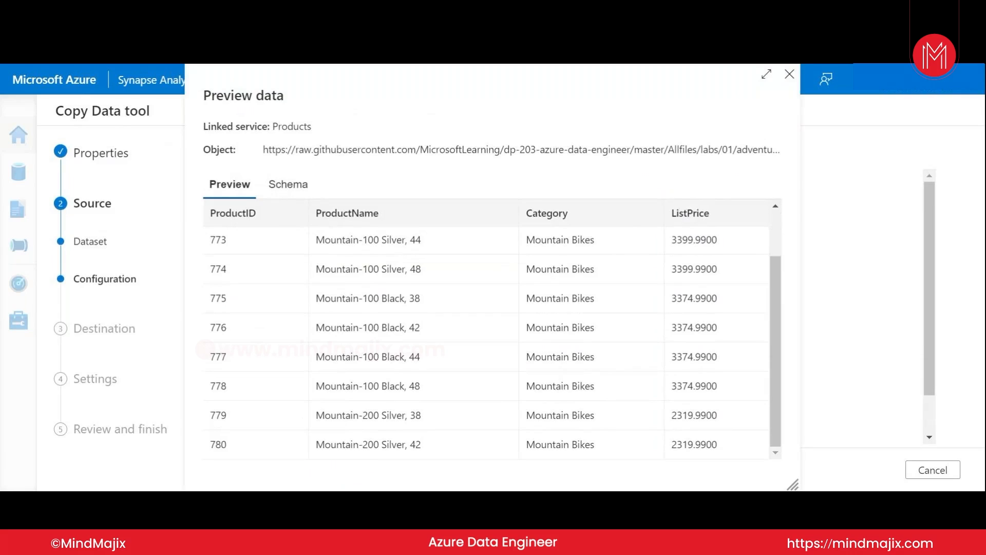
scroll(548, 277, up, 1)
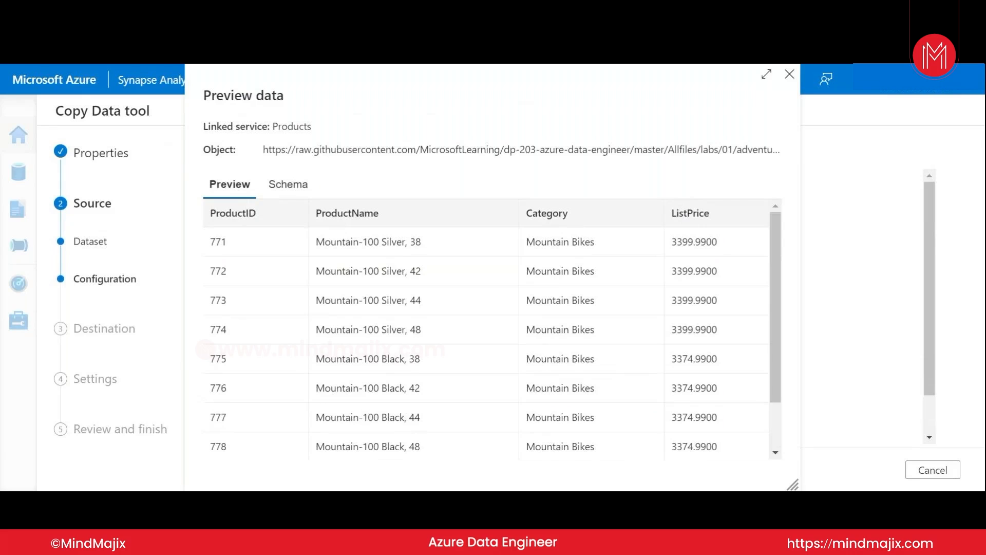
scroll(547, 278, down, 1)
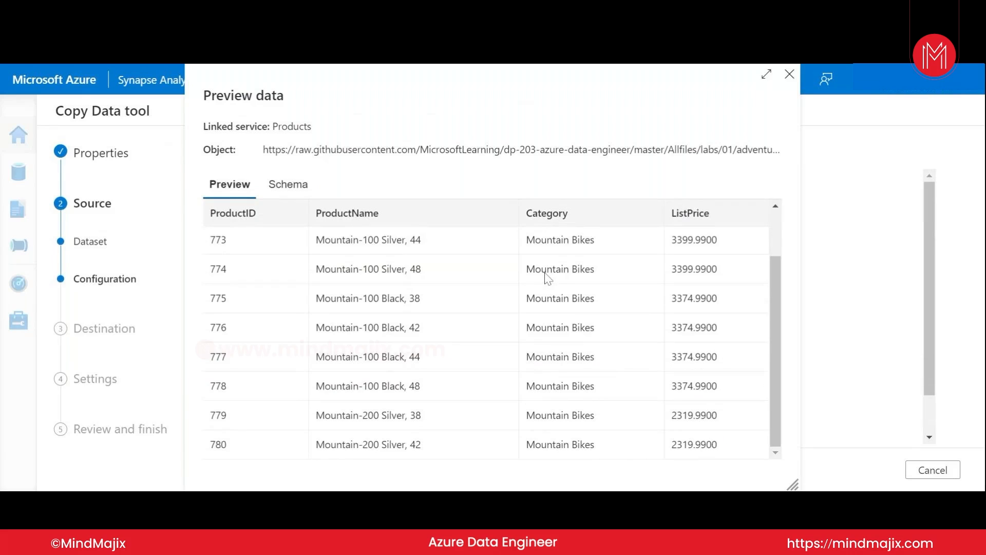
click(302, 189)
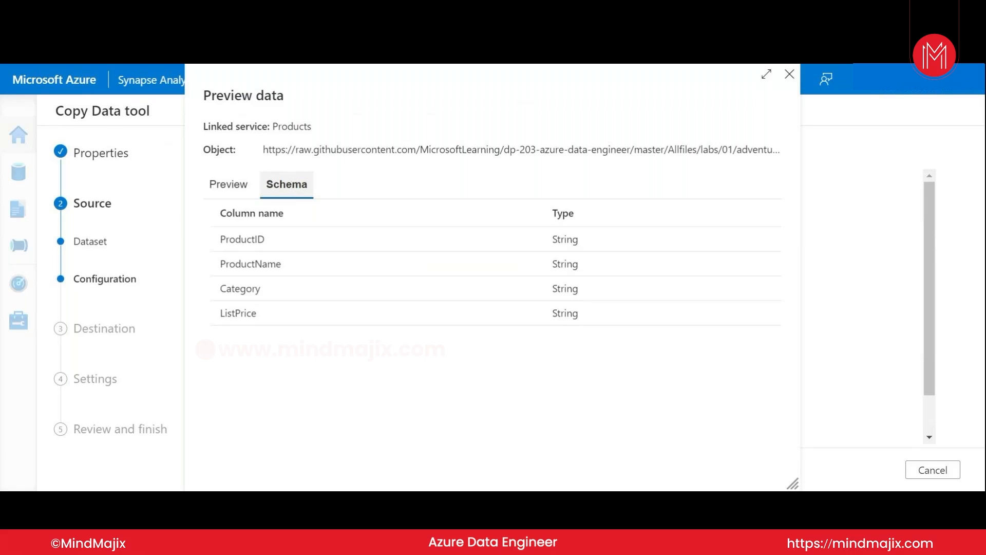
click(228, 184)
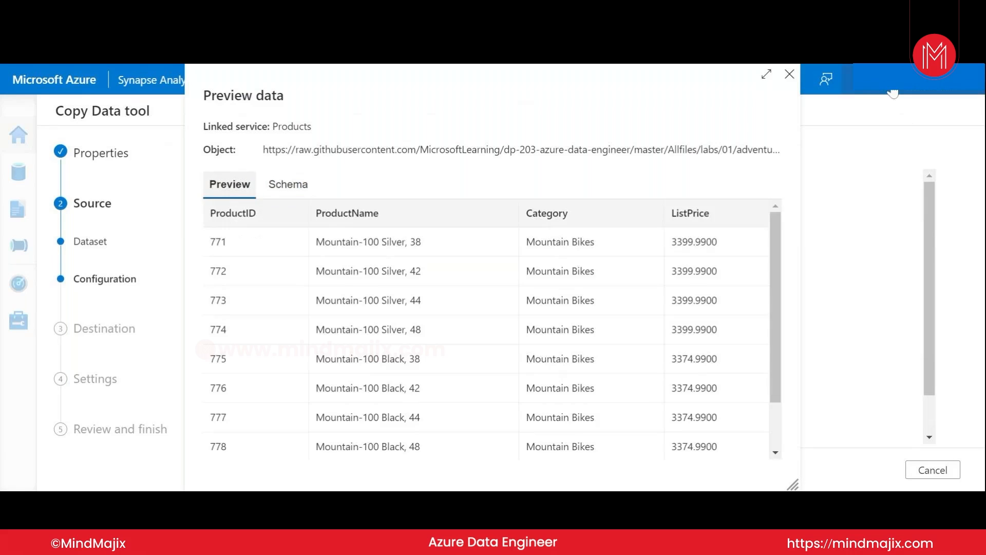
click(789, 74)
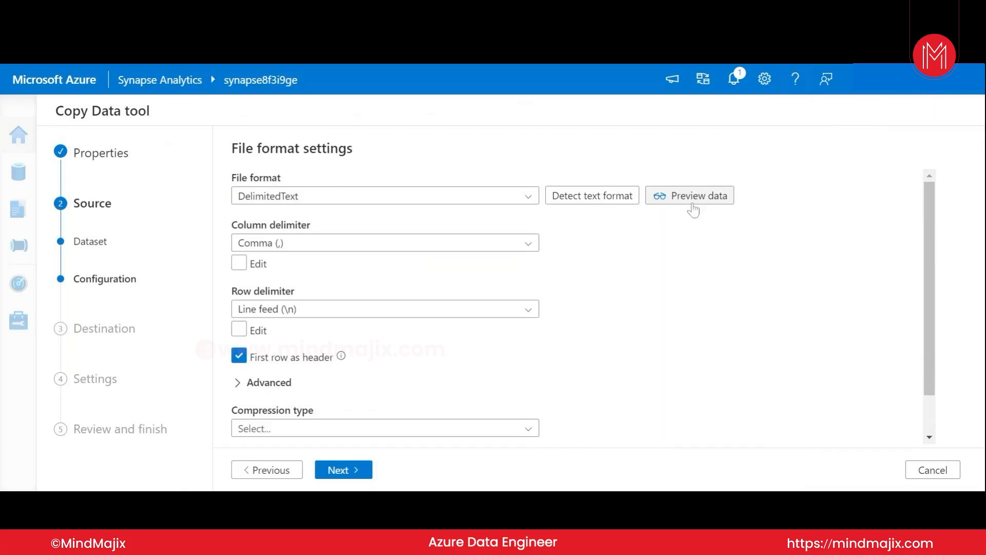
Accept the comma-delimited file format settings with first row as header and continue to the destination data store.
scroll(662, 285, down, 1)
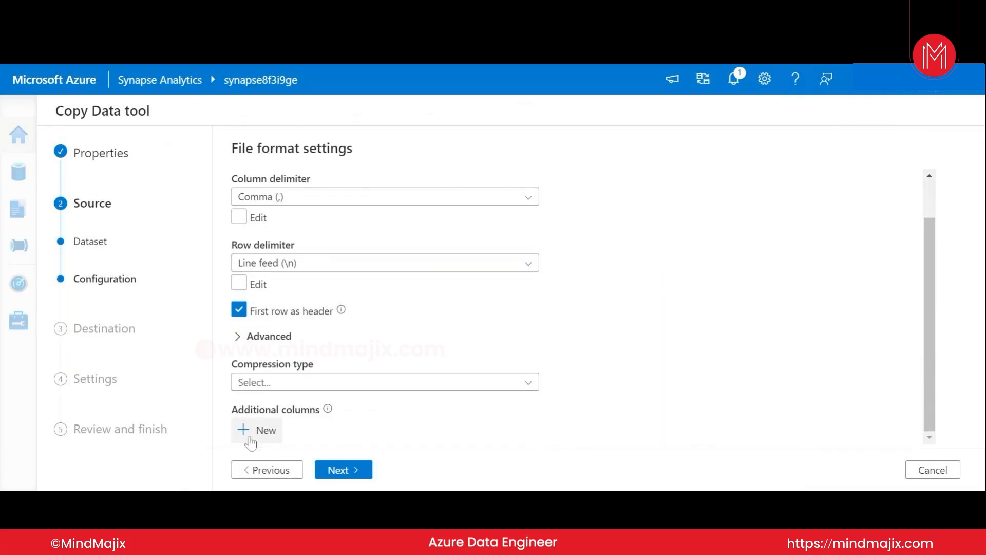
click(336, 471)
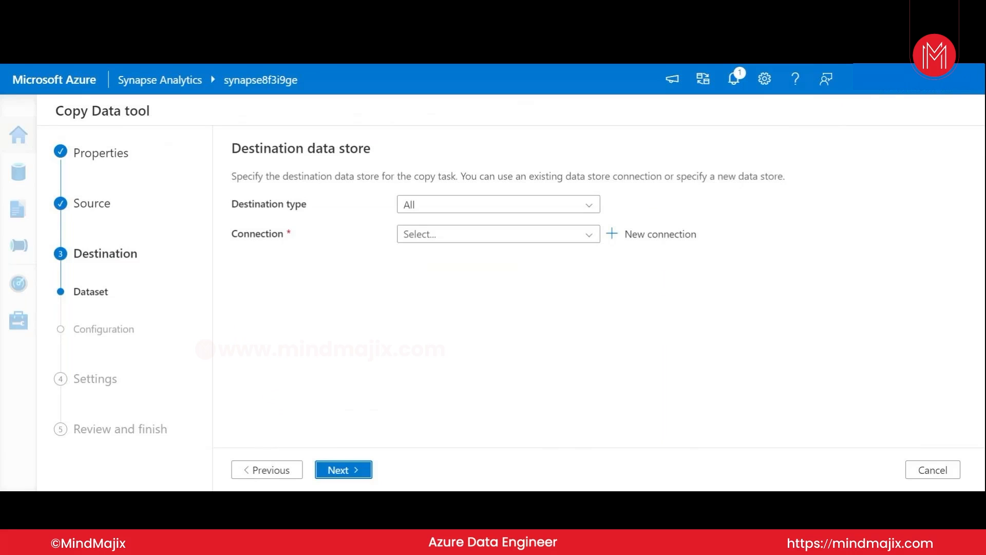
click(415, 240)
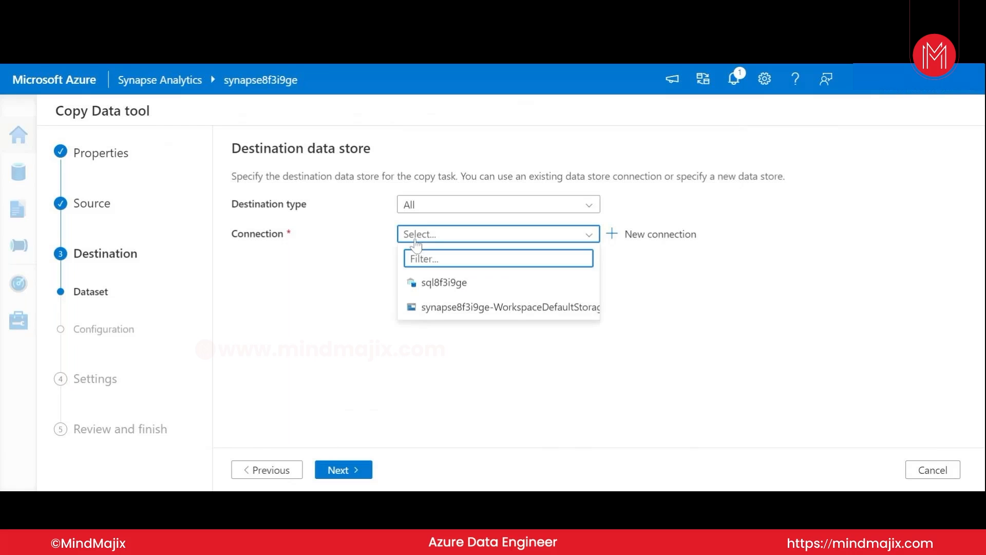
click(415, 239)
click(276, 296)
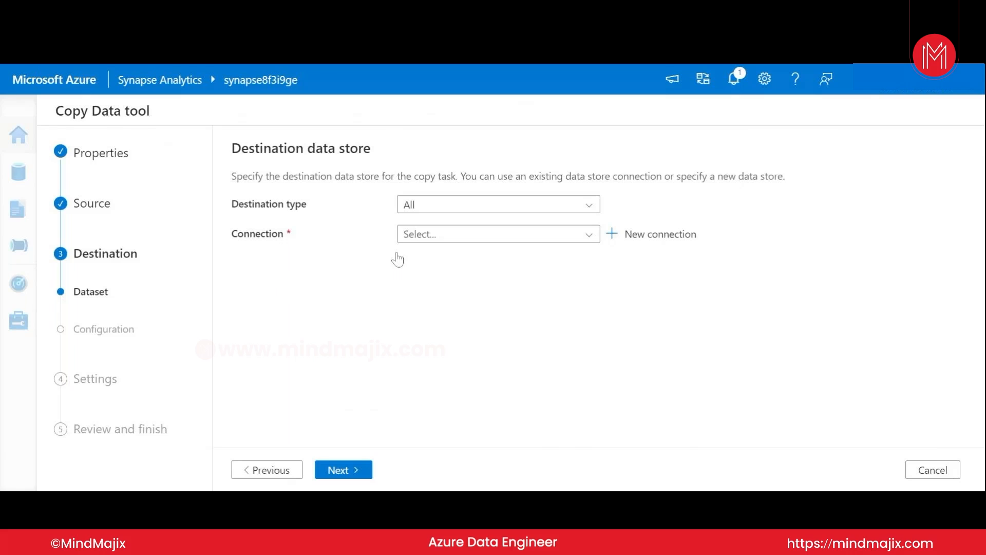
click(620, 238)
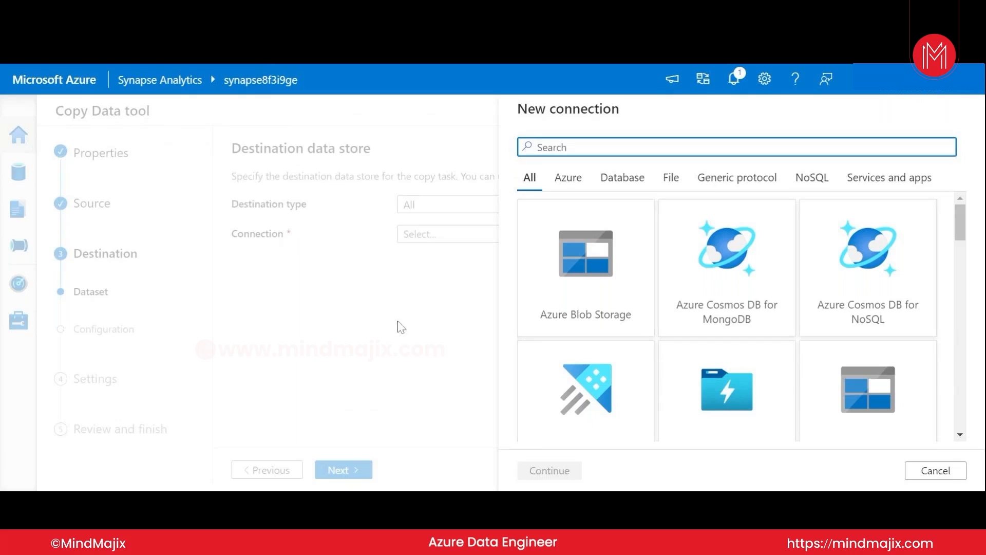
click(398, 318)
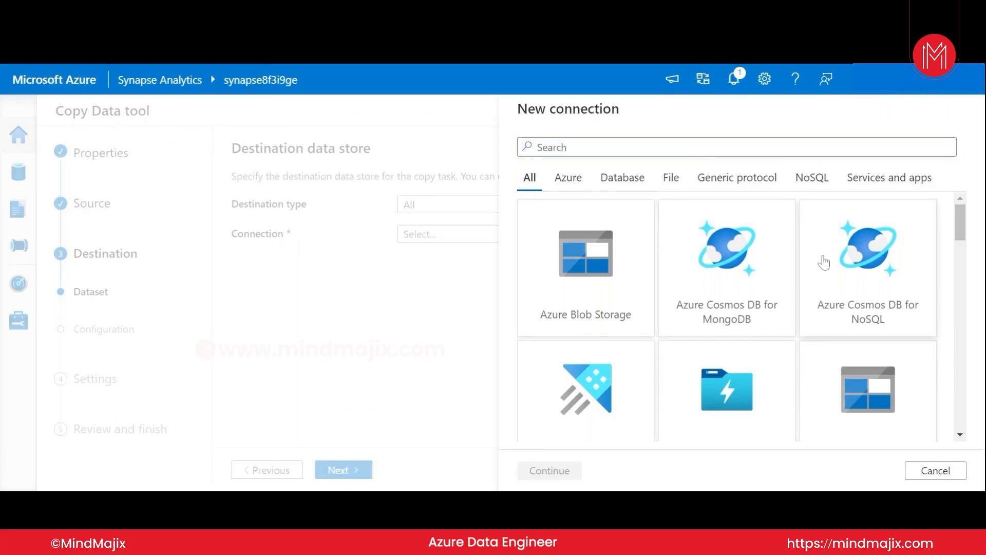
scroll(852, 267, down, 5)
click(935, 470)
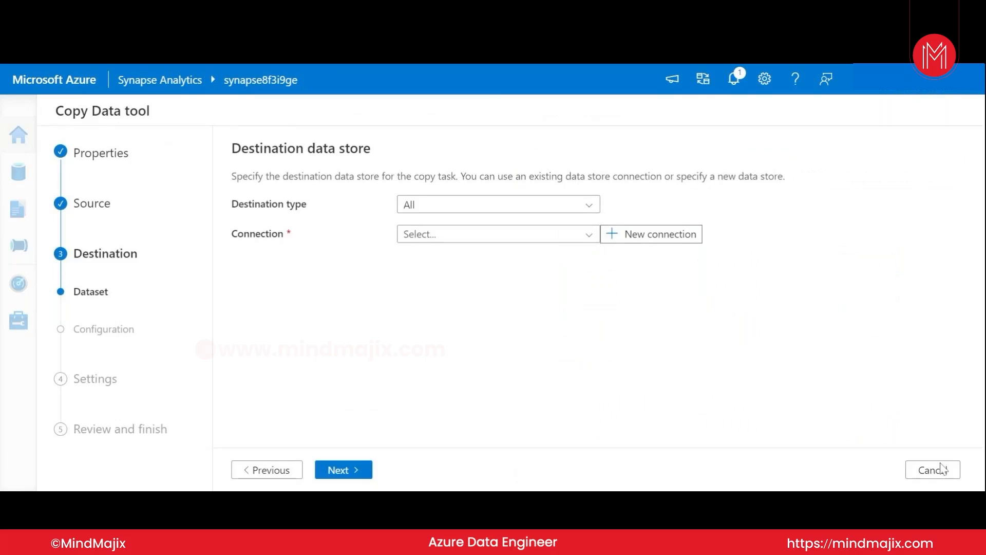
Review the source file's header row and compression type options in the file format settings, and return to the destination data store.
click(272, 471)
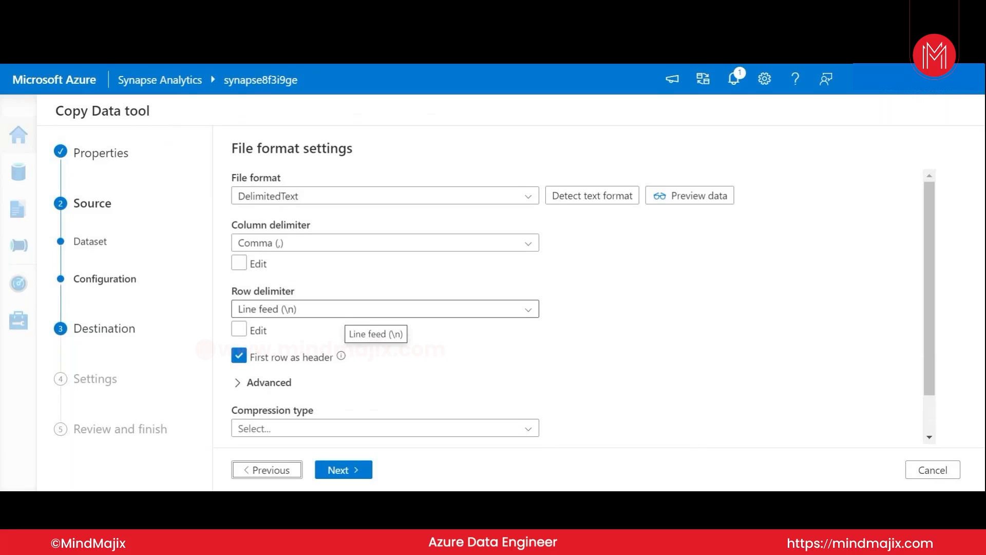
scroll(280, 375, down, 1)
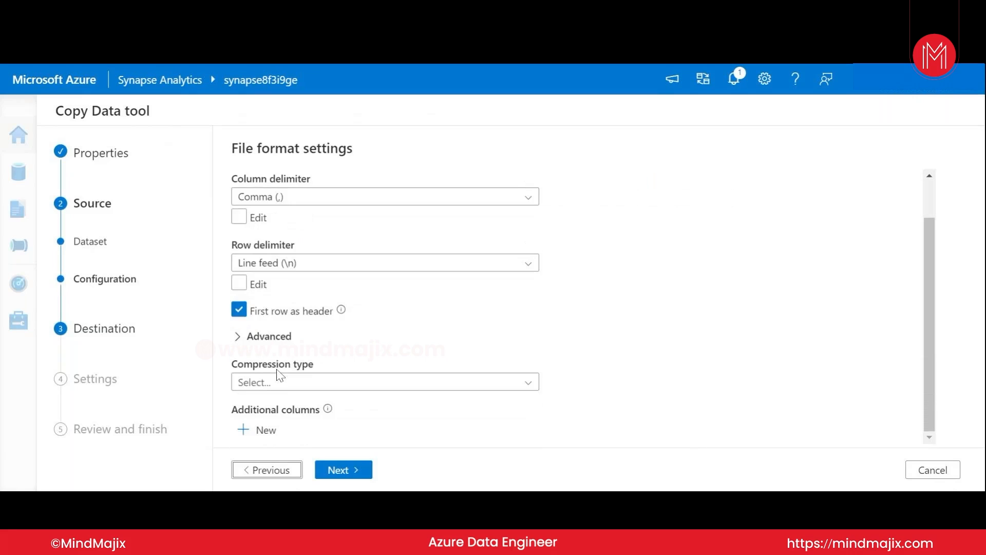
click(240, 309)
click(246, 317)
click(246, 316)
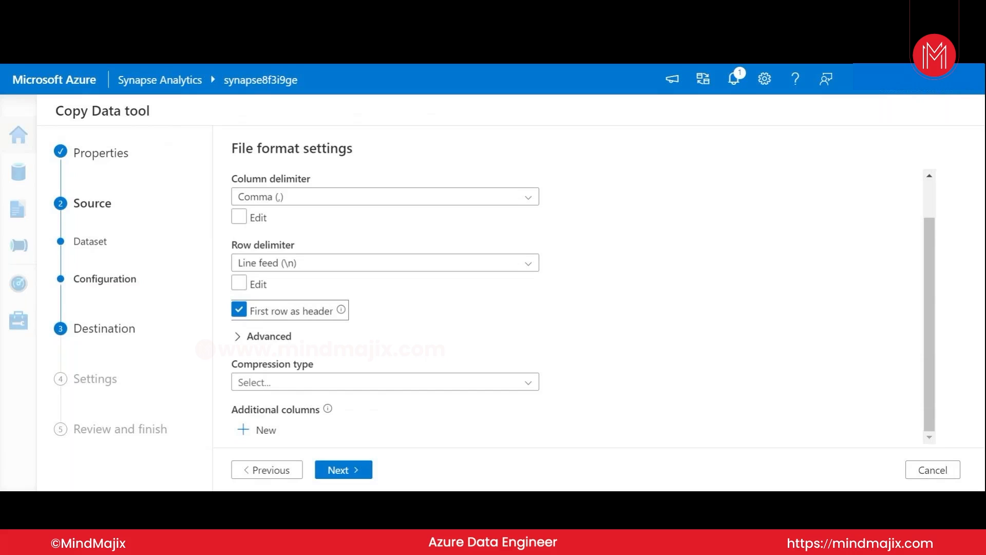
click(308, 382)
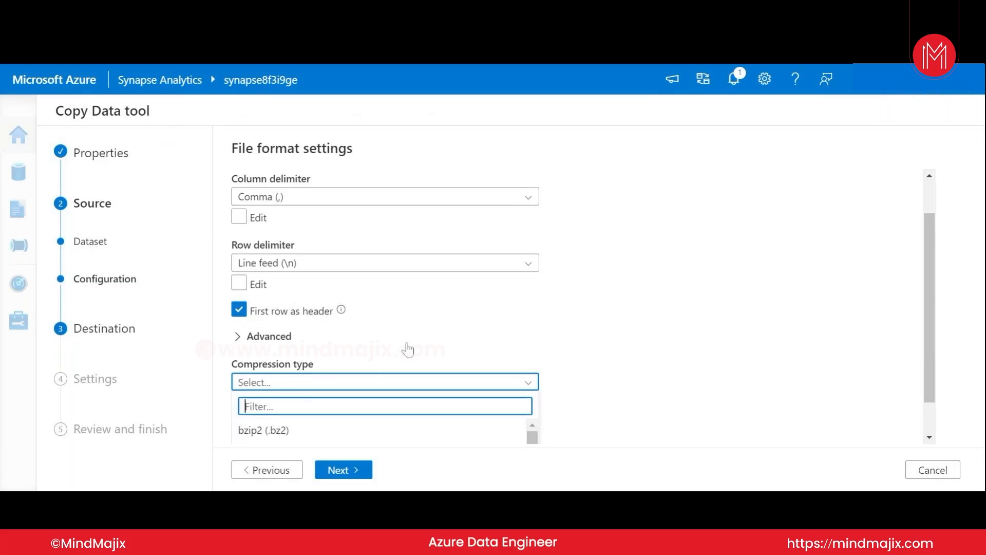
scroll(408, 349, down, 3)
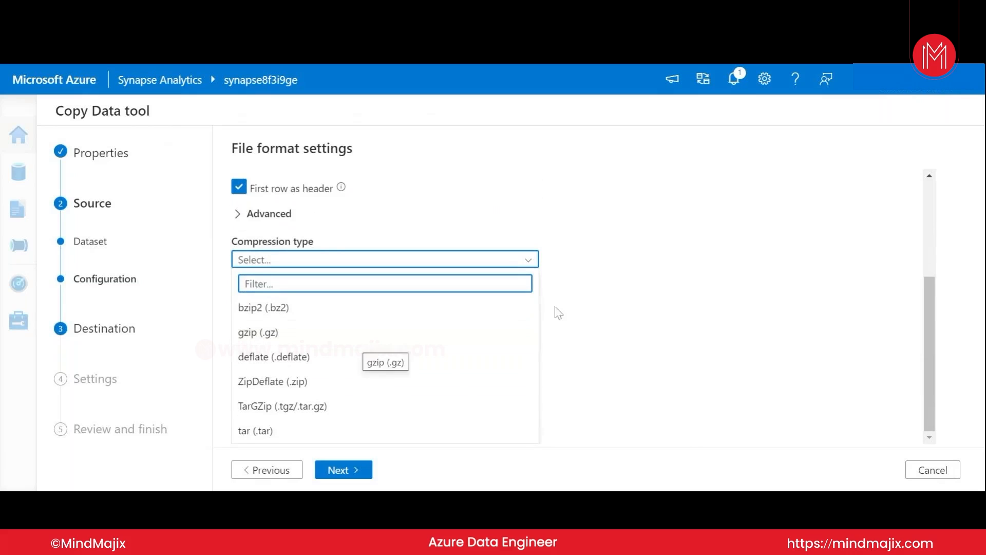
click(602, 311)
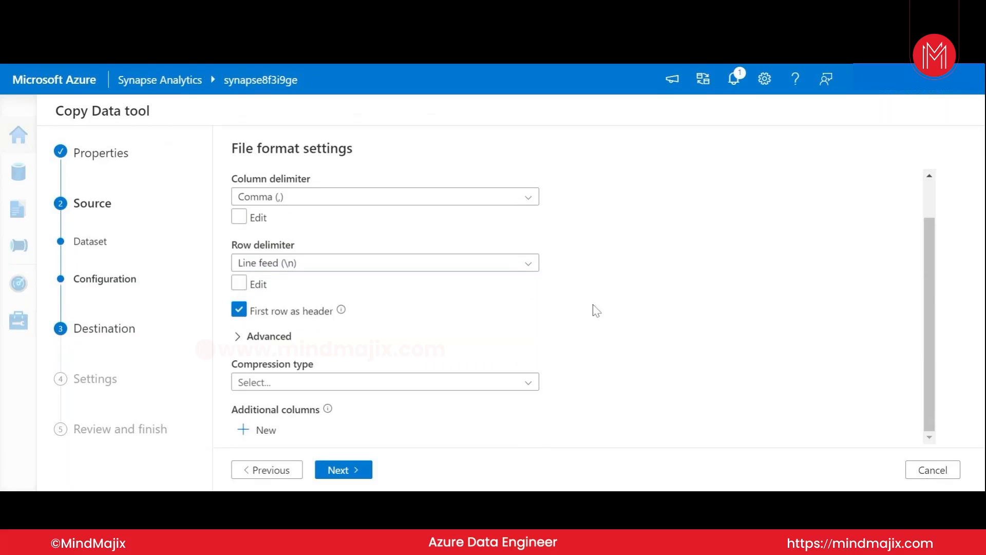
click(355, 469)
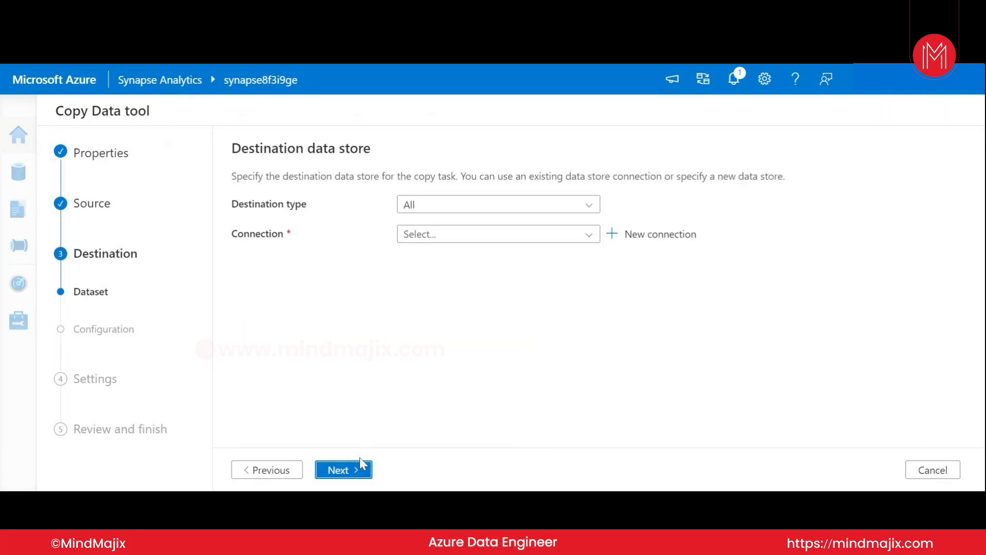
Set the destination type to Azure Data Lake Storage Gen2 and choose the existing synapse8f3i9ge workspace default storage connection.
click(469, 210)
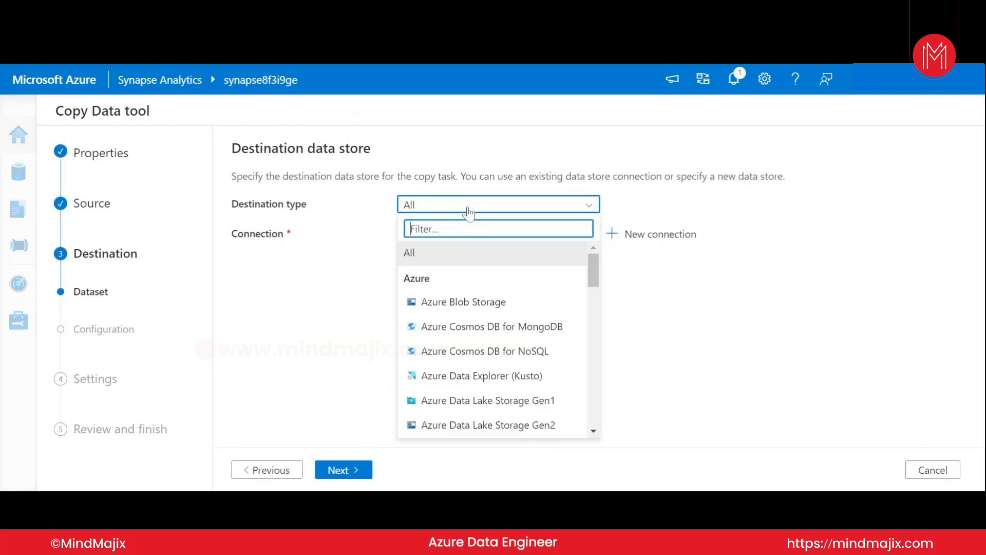
scroll(504, 311, down, 5)
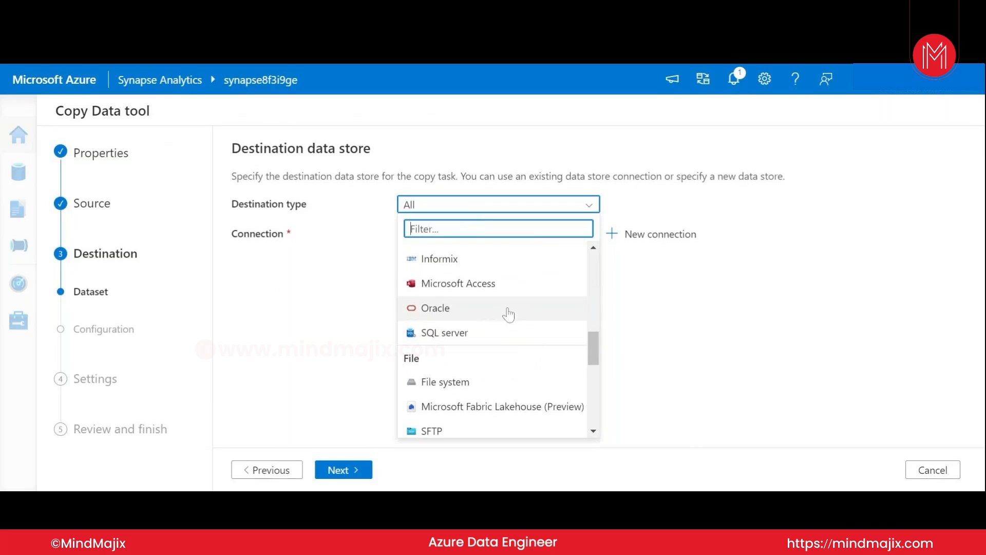
scroll(508, 314, up, 3)
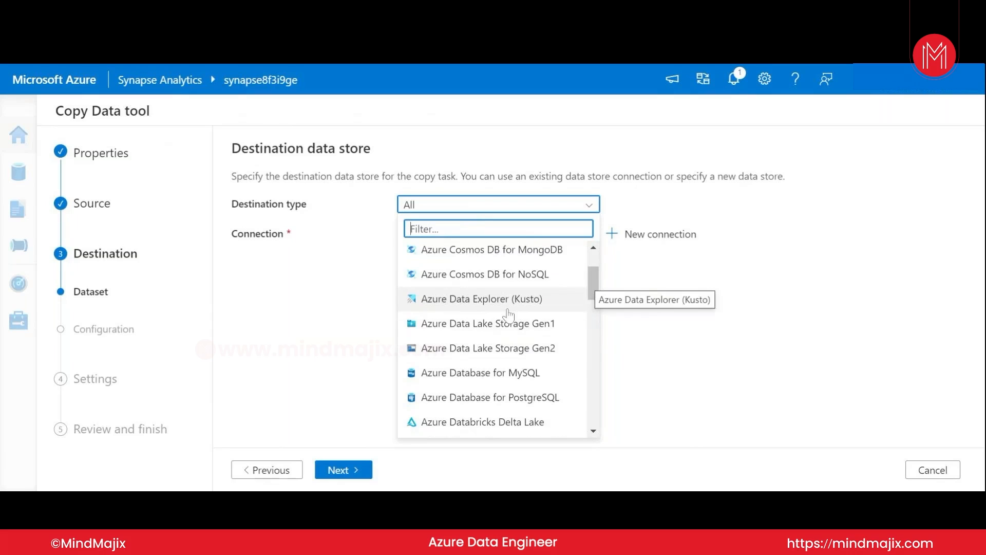
click(501, 349)
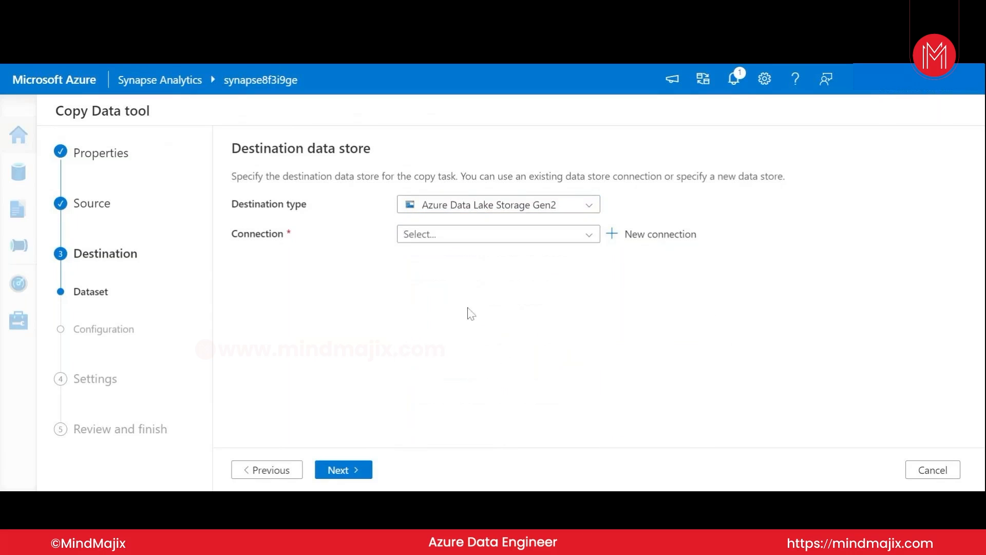
click(589, 236)
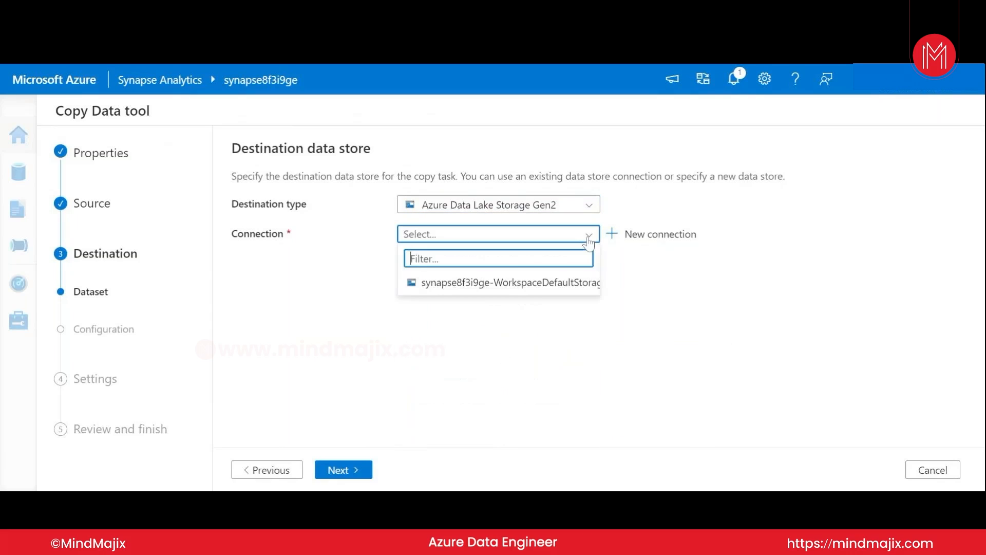
click(508, 284)
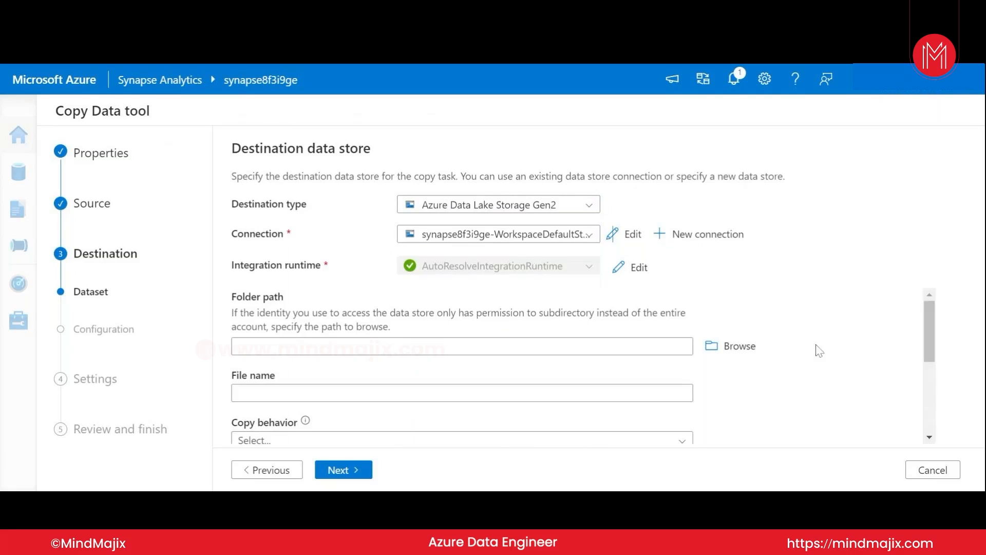
Set the destination folder path to files/product_data.
scroll(816, 369, down, 3)
scroll(817, 369, up, 3)
scroll(816, 368, down, 3)
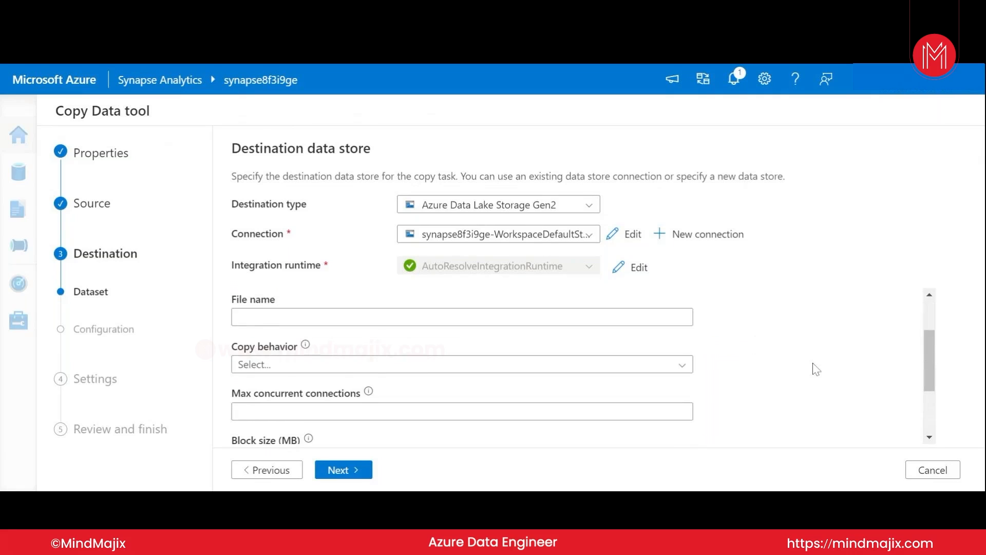
scroll(817, 369, up, 3)
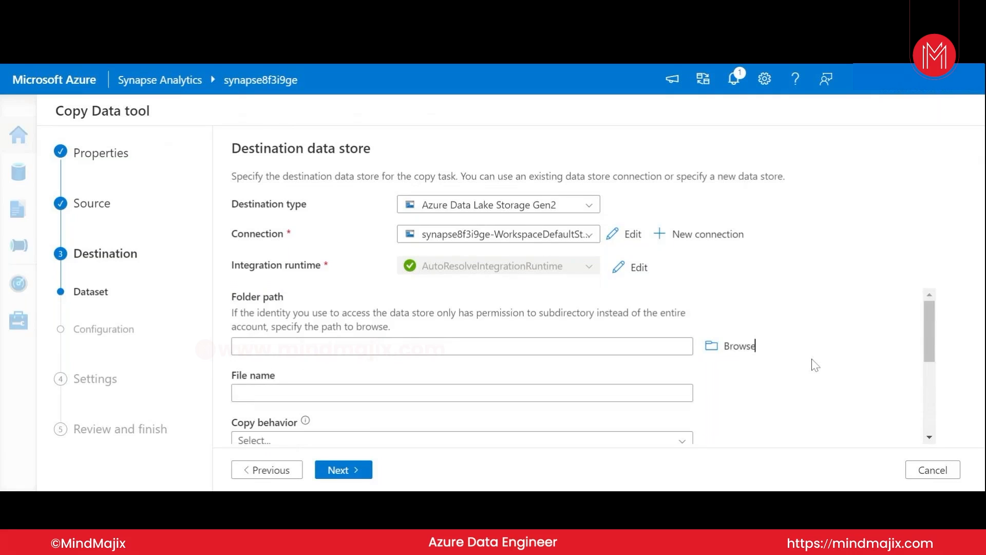
click(462, 393)
click(462, 347)
text(files)
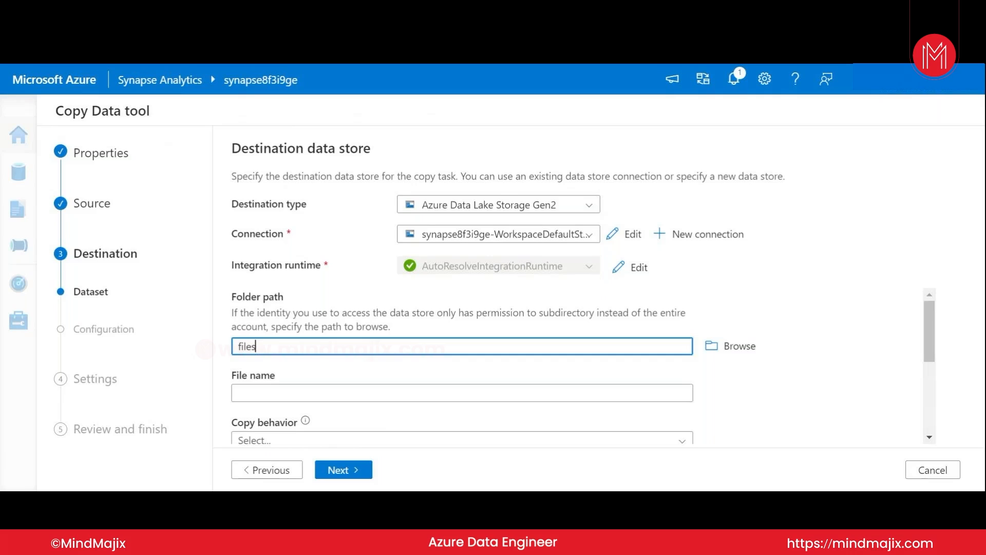
click(136, 60)
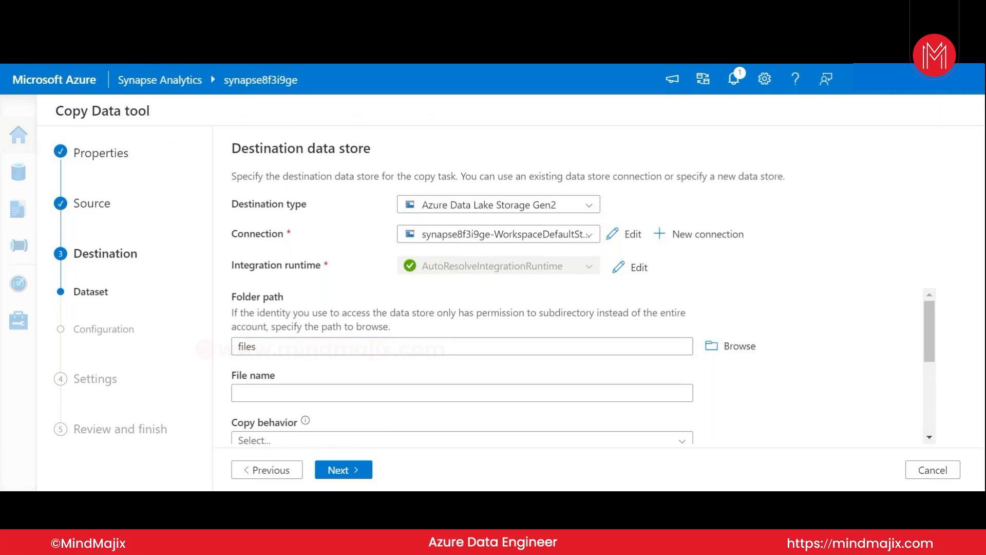
click(255, 346)
key(ctrl+a)
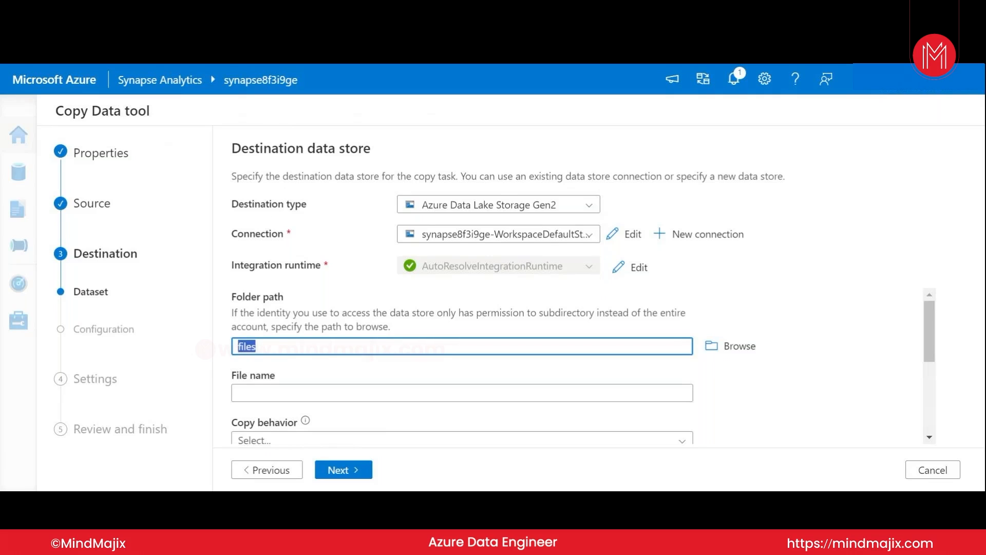
text(files/product_data)
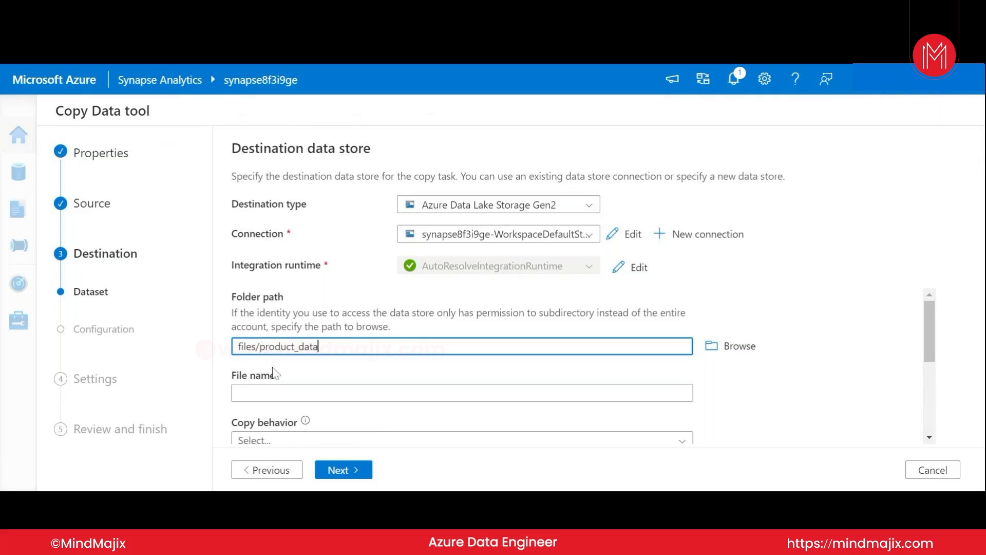
Name the destination file product.csv, leave the remaining options blank, and continue to the destination file format settings.
click(277, 392)
text(p)
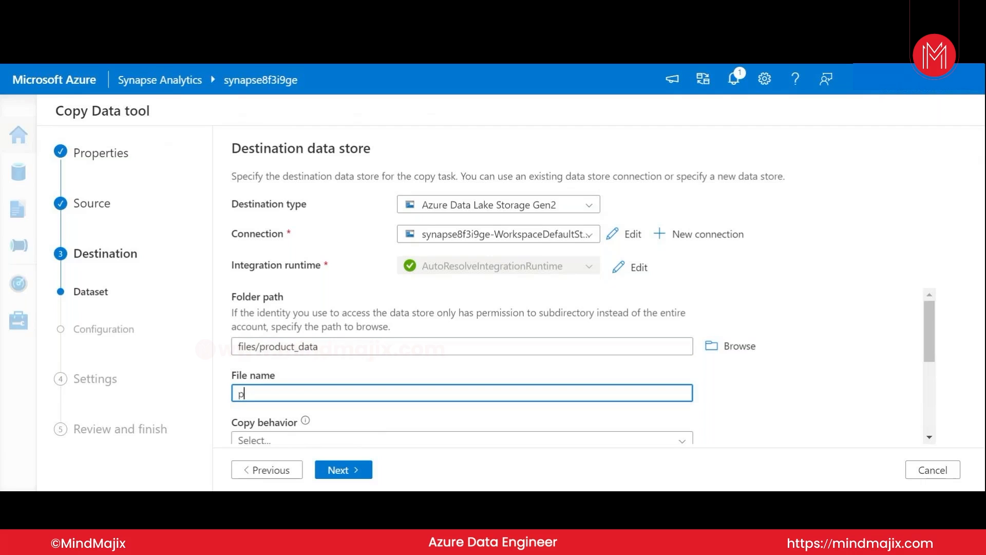
text(roduct.csv)
scroll(462, 359, down, 2)
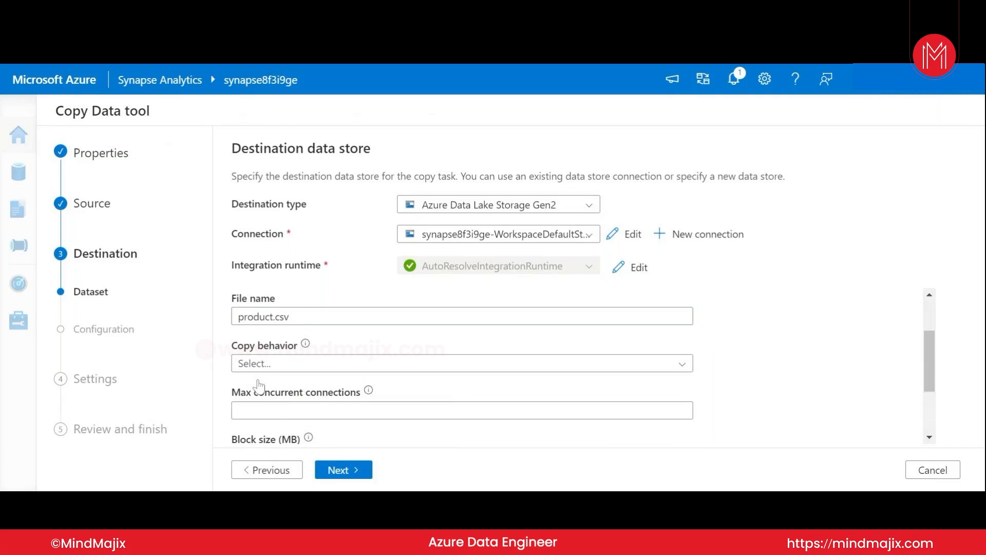
scroll(258, 385, down, 2)
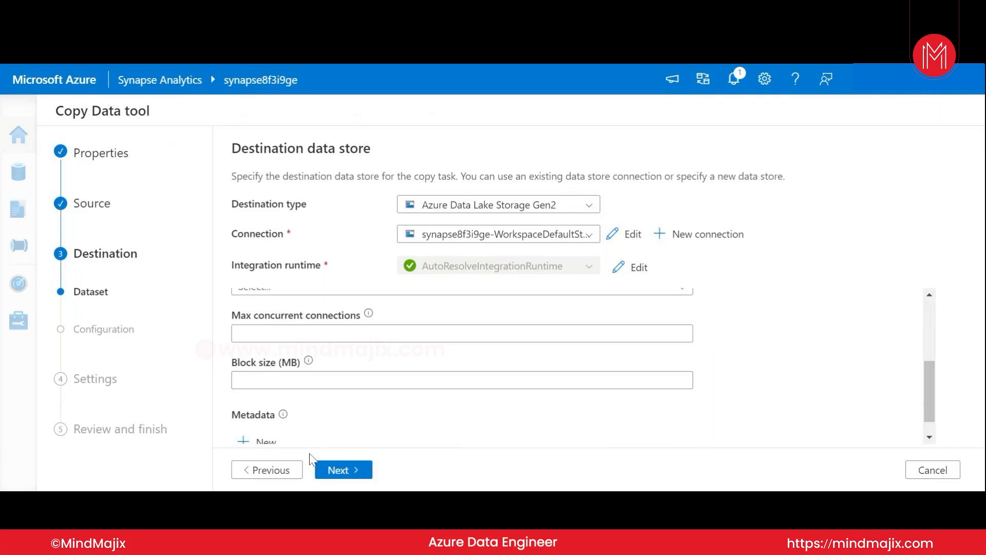
click(322, 470)
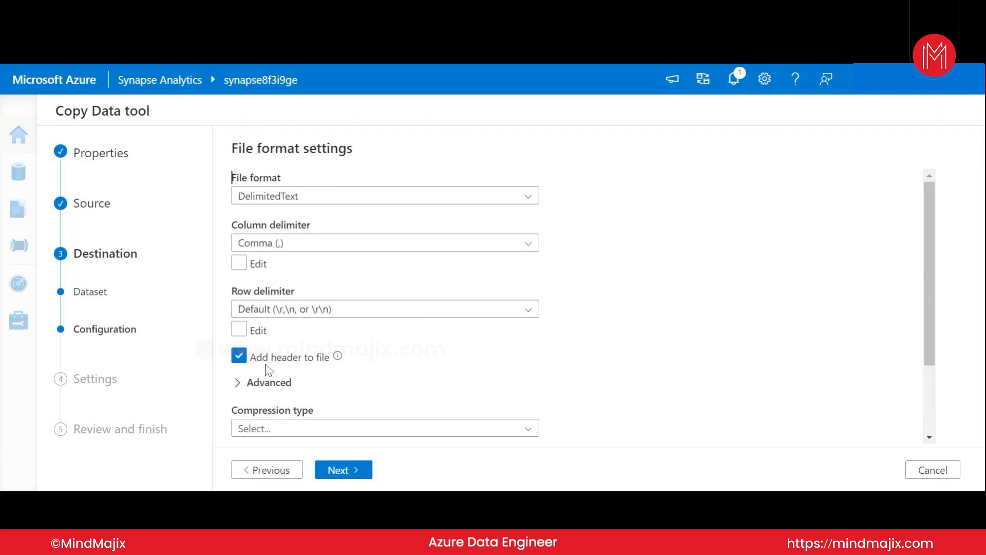
Set the destination file's row delimiter to Line feed (\n) and continue to the copy task settings.
click(281, 313)
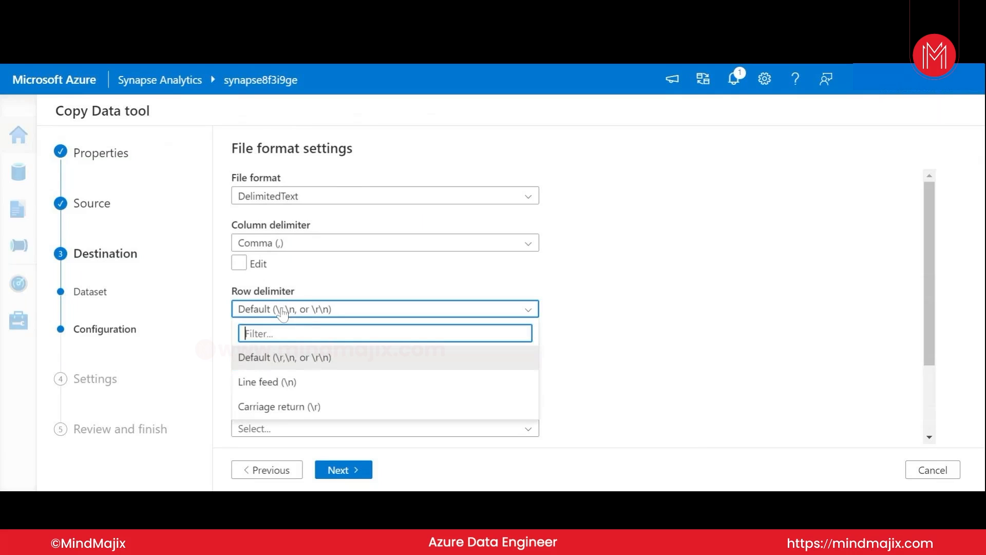
click(272, 391)
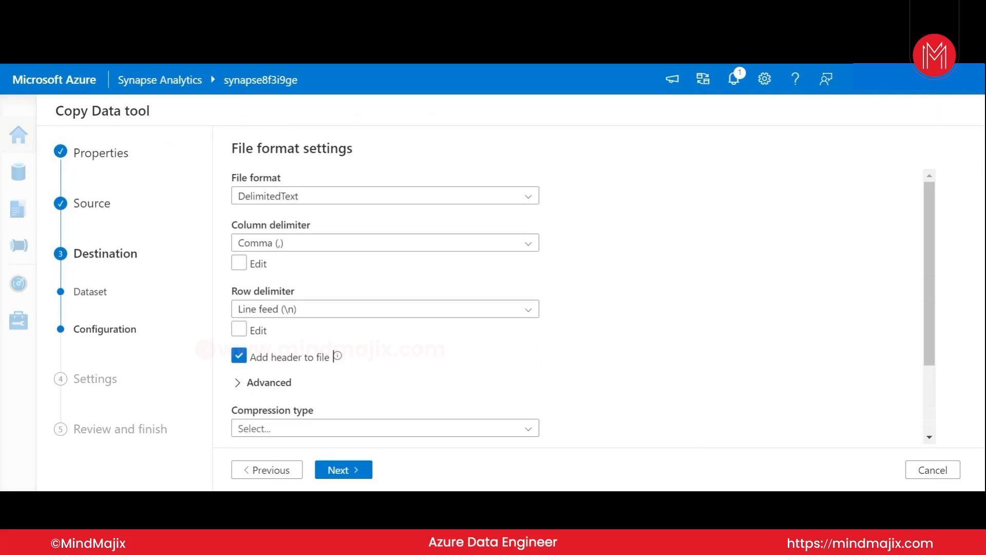
scroll(387, 360, down, 2)
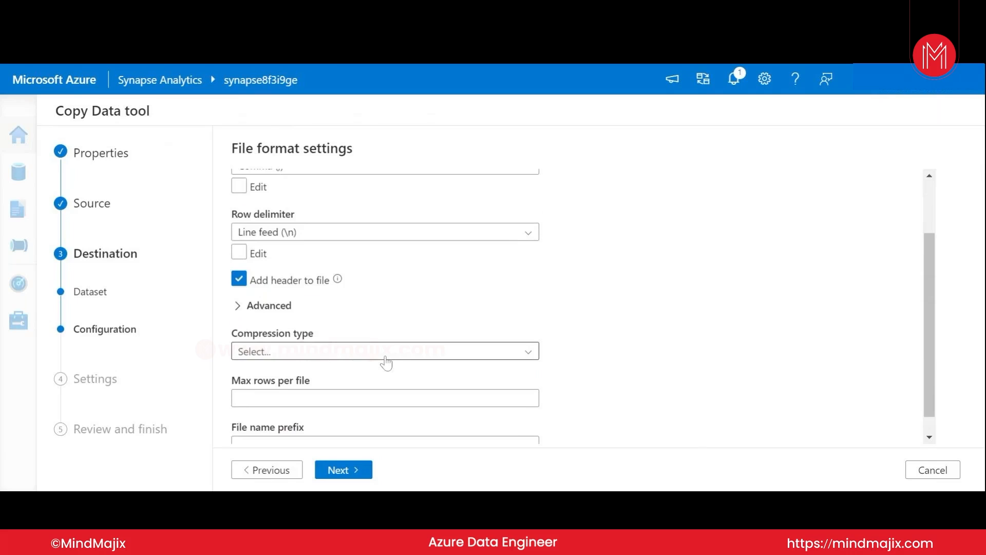
scroll(386, 362, down, 1)
click(350, 470)
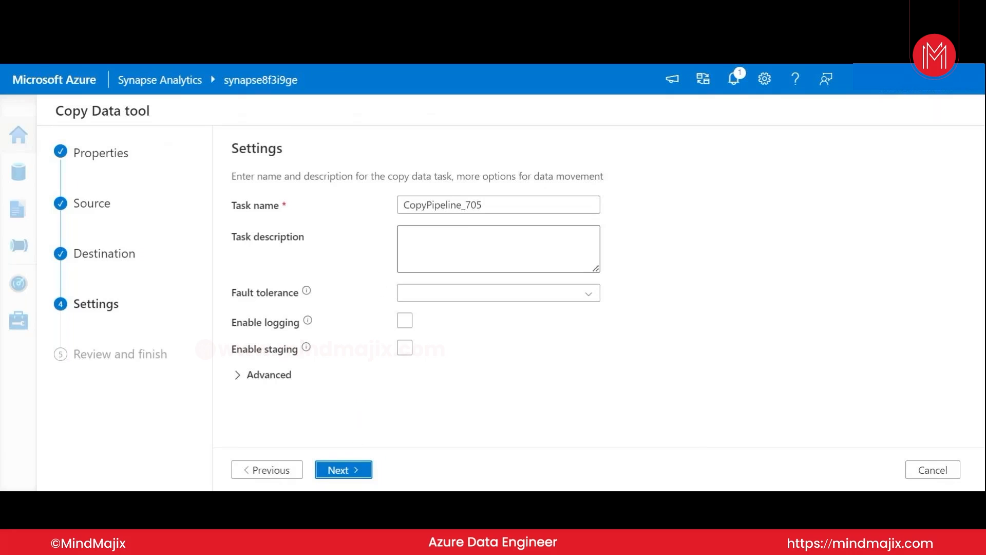
Name the copy task Copyproductdata and continue to the review summary.
drag(482, 205, 427, 216)
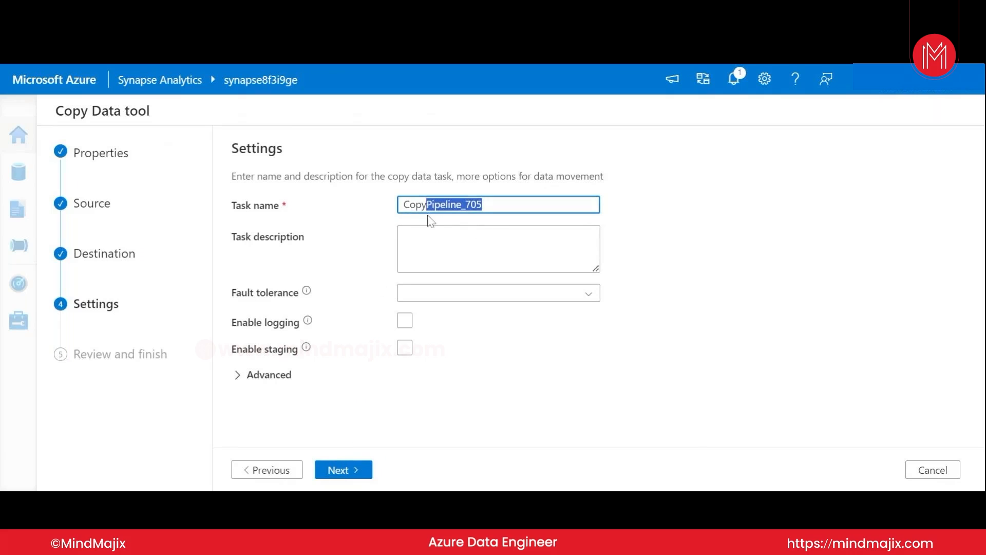
text(prod)
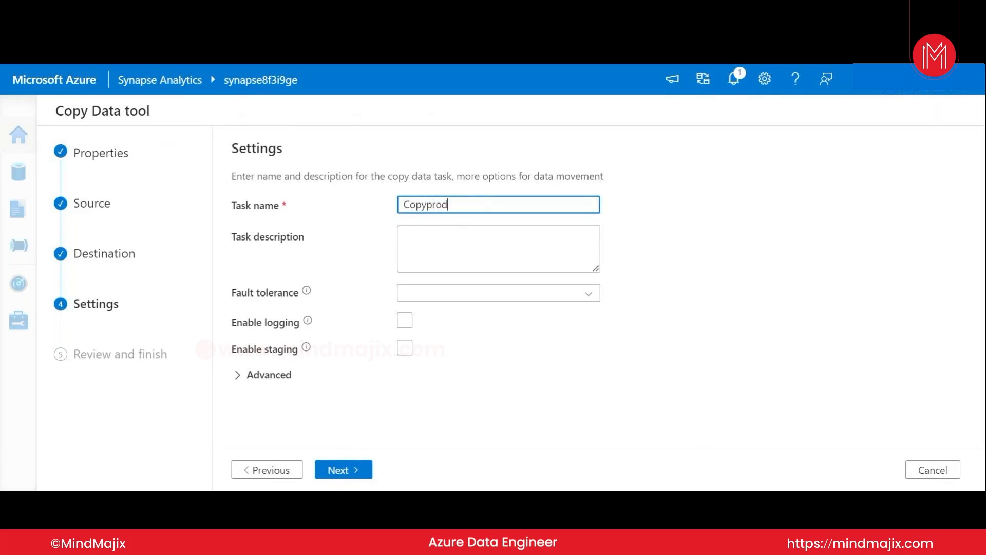
text(uctdata)
click(344, 471)
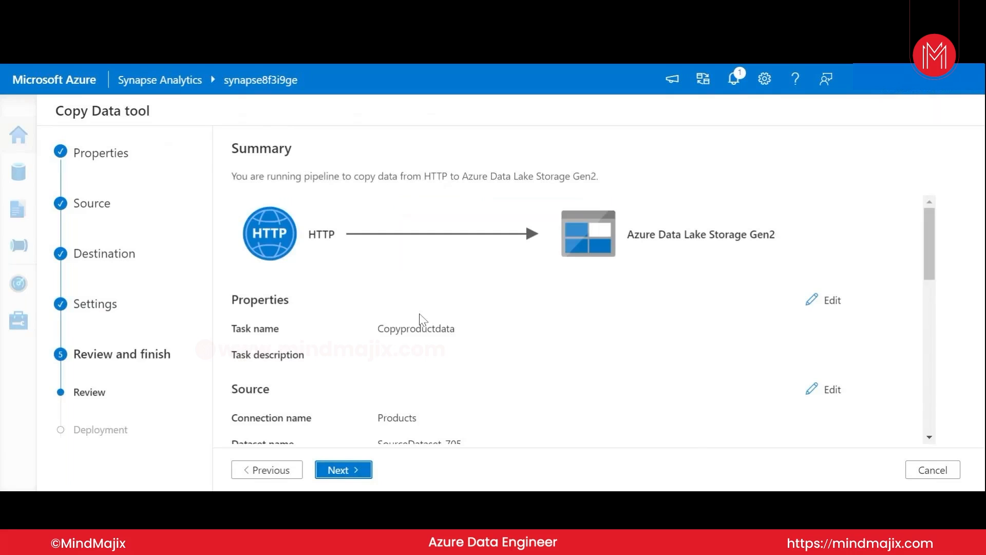
Review the full copy summary, deploy the Copyproductdata task, and finish the Copy Data tool.
scroll(420, 321, down, 1)
scroll(423, 321, down, 7)
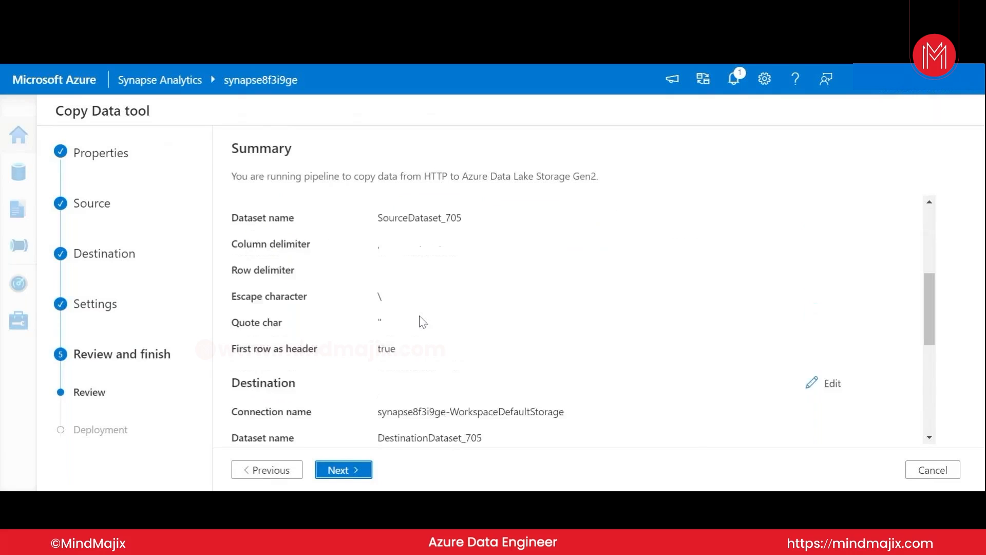
scroll(423, 321, up, 2)
scroll(423, 321, up, 5)
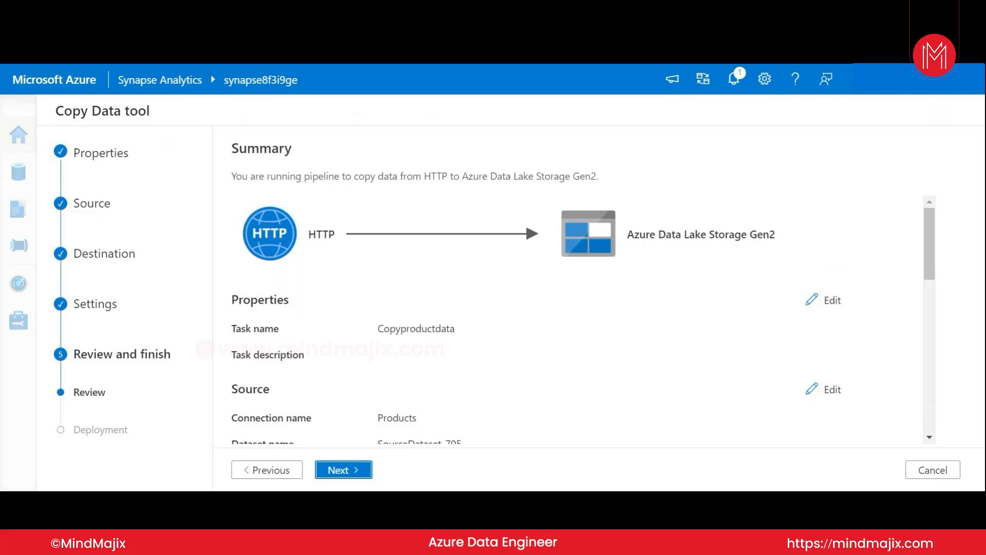
scroll(414, 314, down, 5)
scroll(419, 322, down, 5)
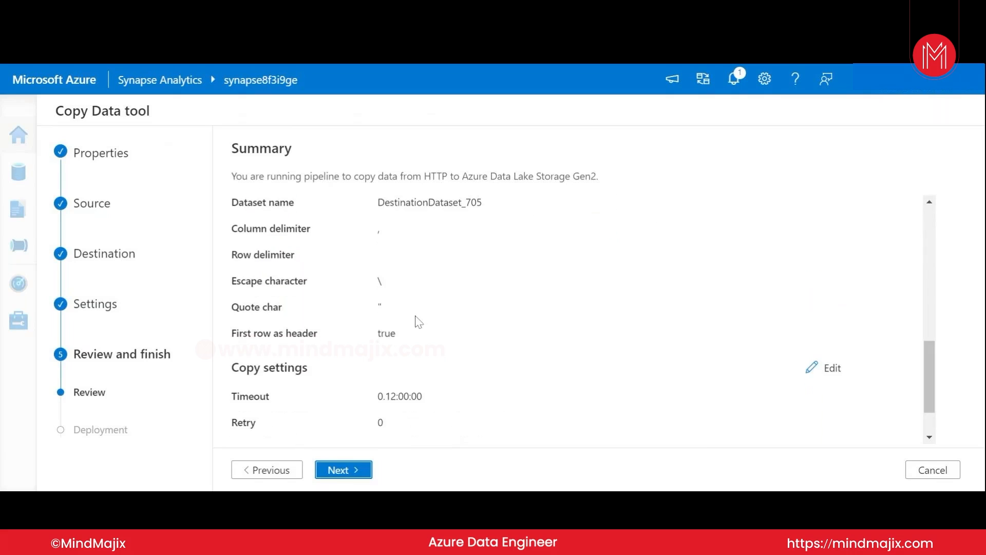
scroll(419, 322, down, 2)
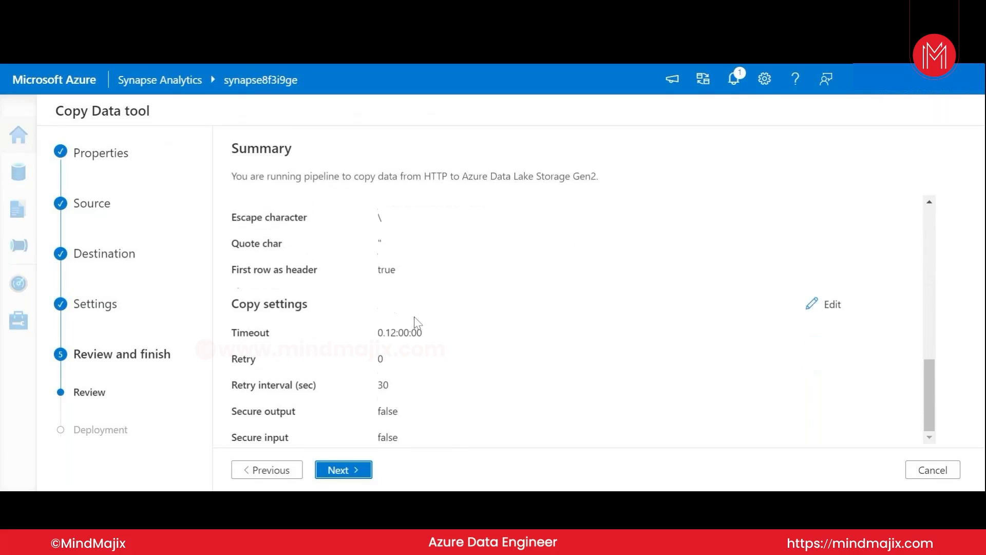
click(342, 469)
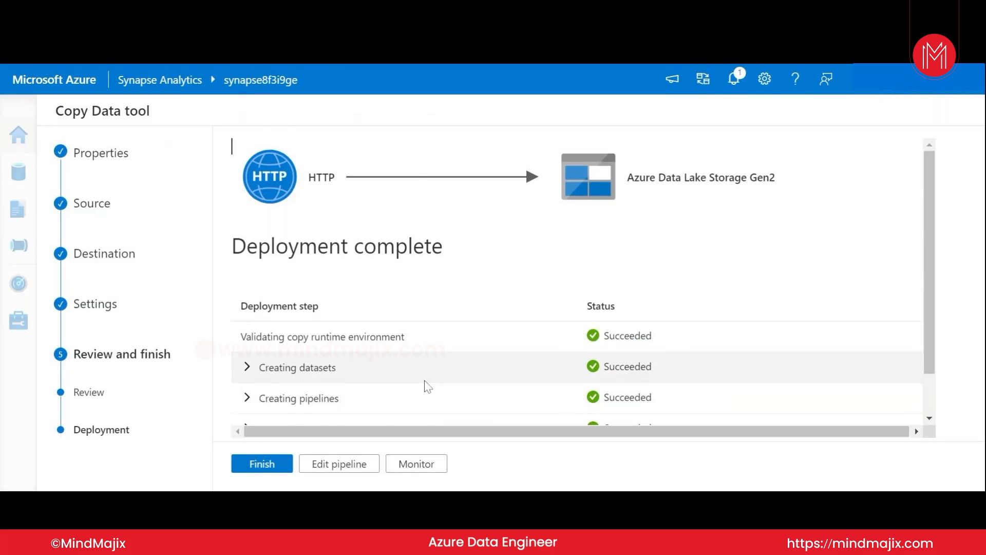
scroll(426, 385, down, 1)
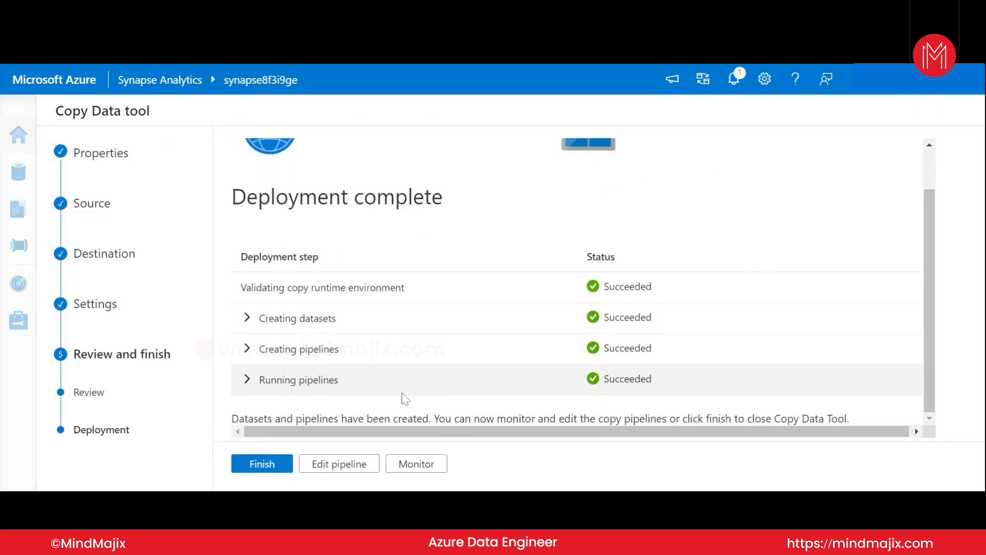
click(271, 467)
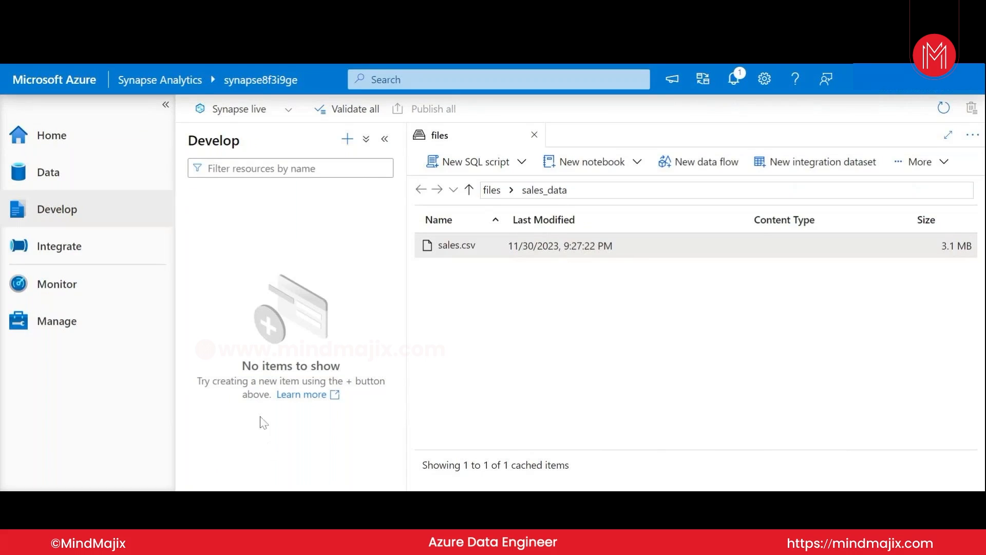
Open the Copyproductdata pipeline run in monitoring and examine its activity runs, enlarging the diagram area.
click(77, 283)
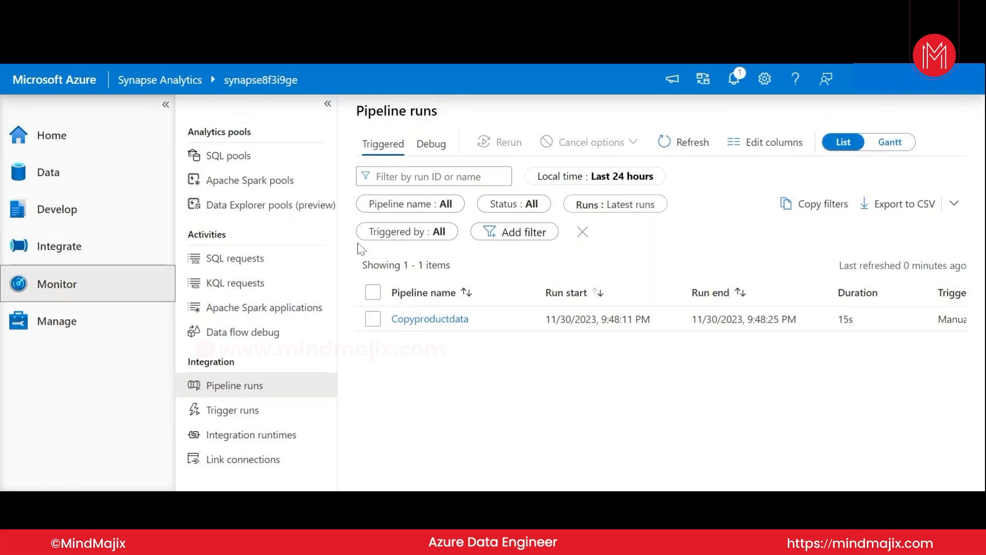
click(426, 320)
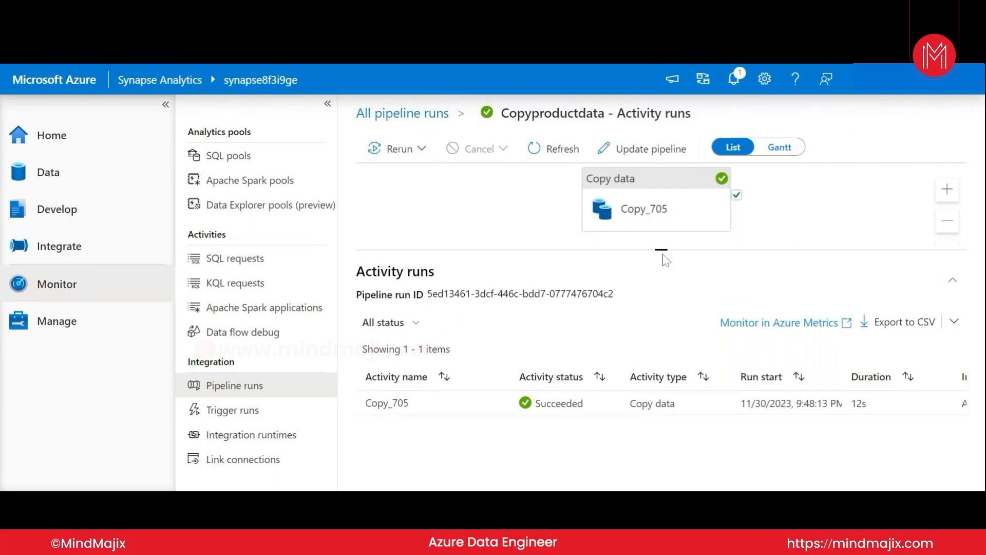
drag(663, 254, 672, 276)
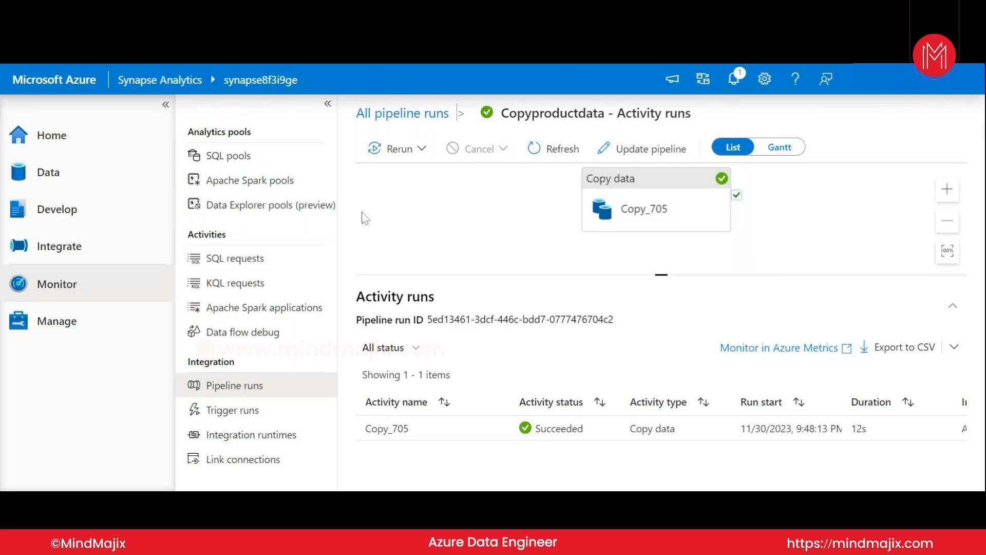
Return to the linked data resources and refresh the sales_data folder listing in the files container.
click(78, 255)
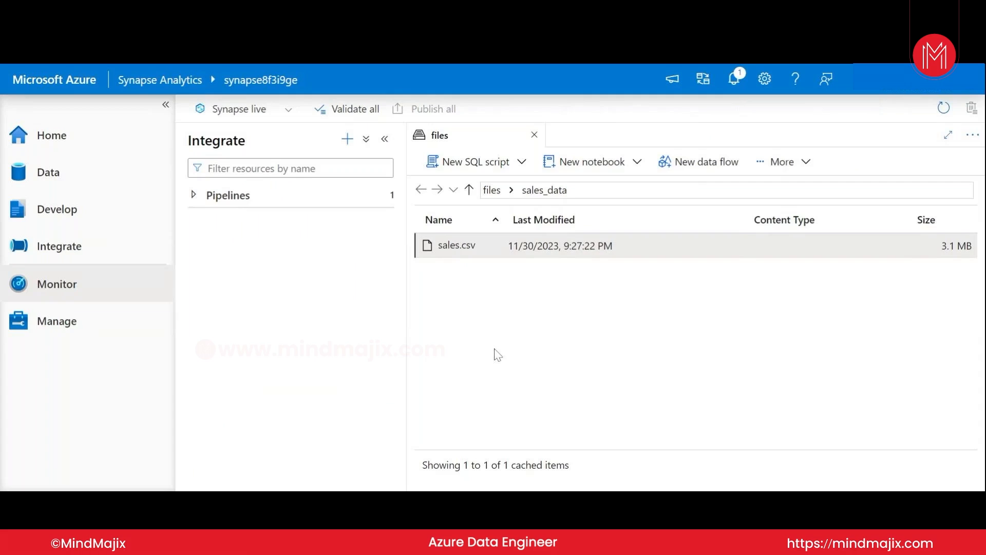
click(79, 266)
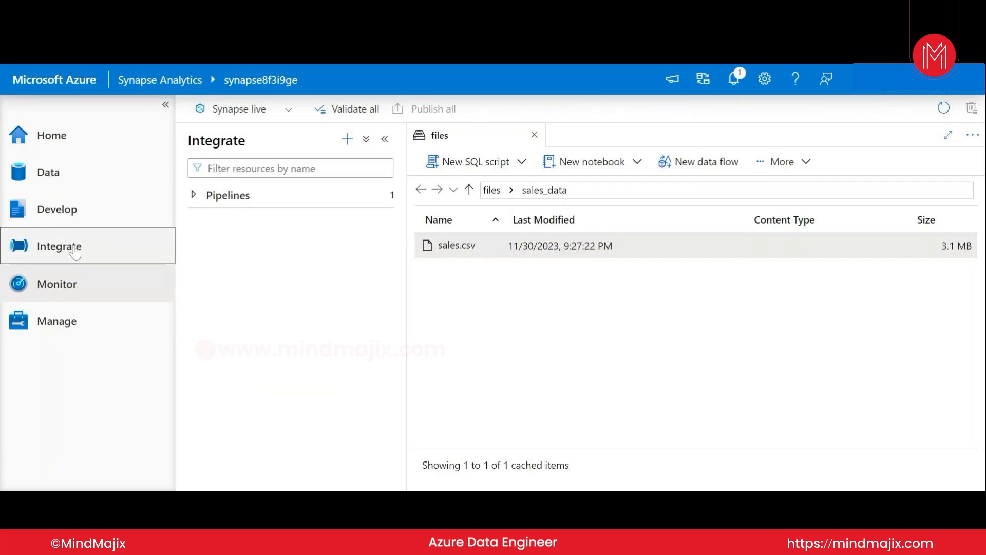
click(65, 178)
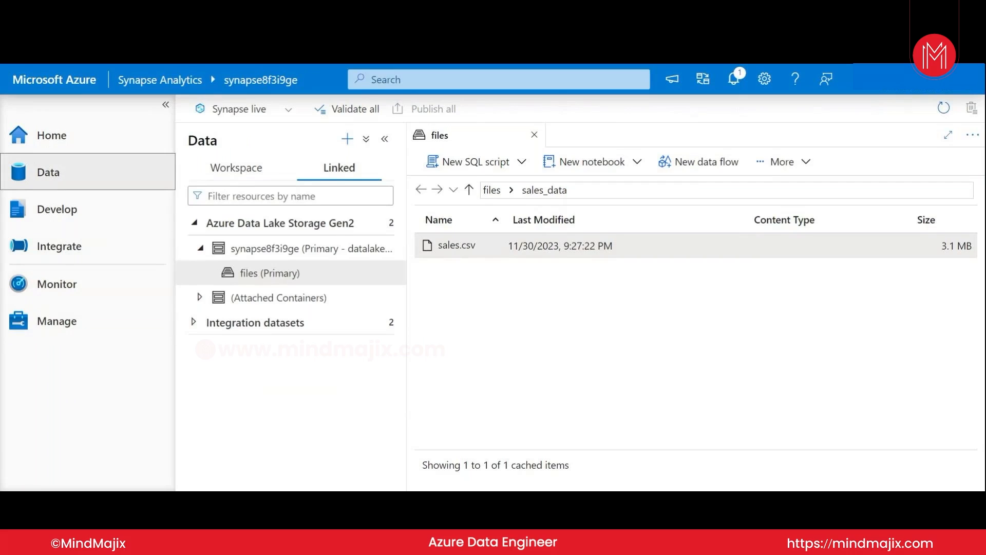
click(67, 248)
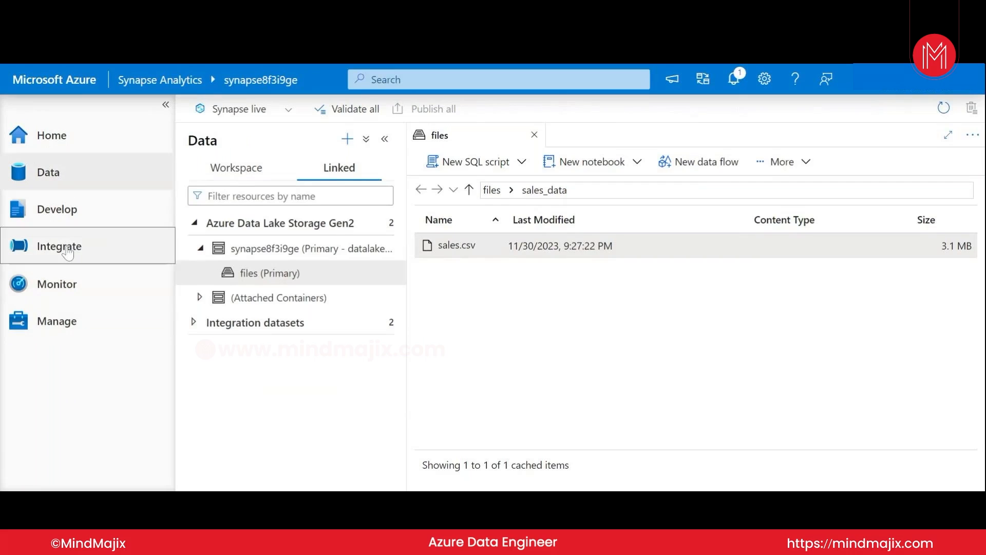
click(70, 173)
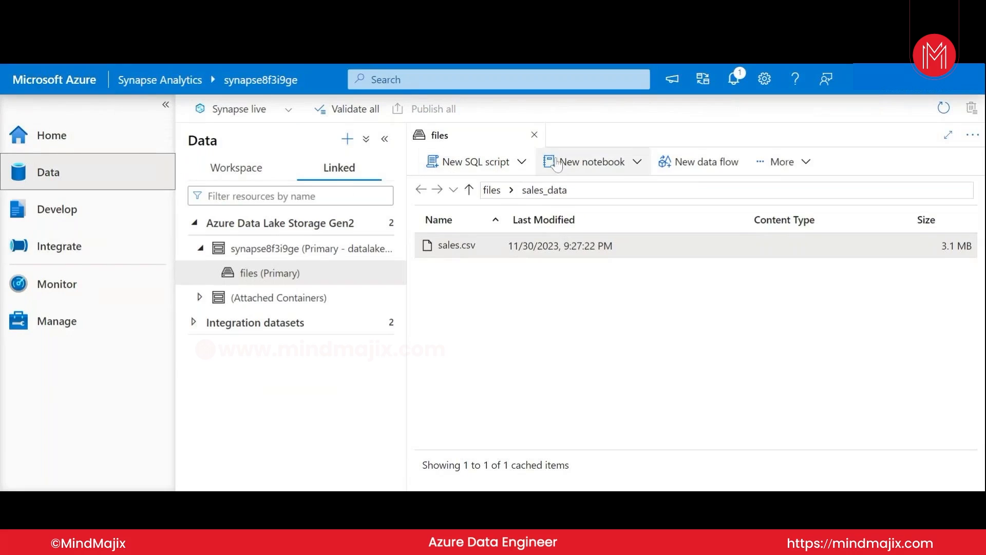
click(781, 163)
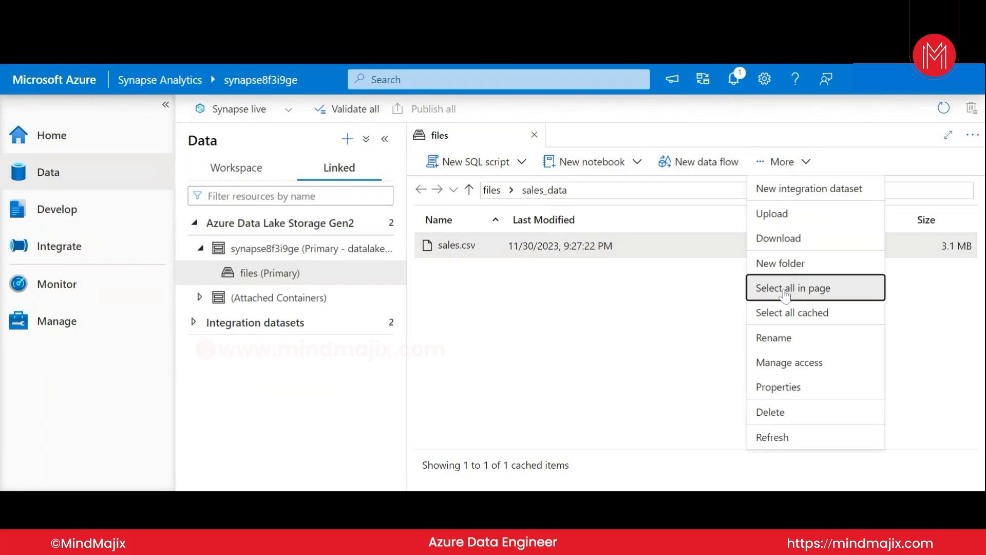
click(794, 445)
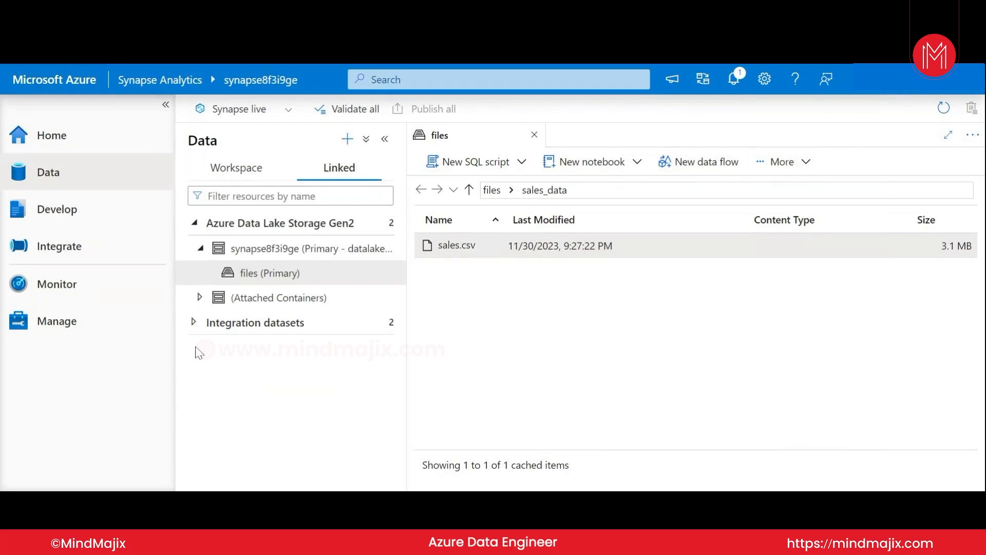
Examine the attached containers and integration datasets among the linked resources, plus the object folders of the workspace SQL database.
click(201, 299)
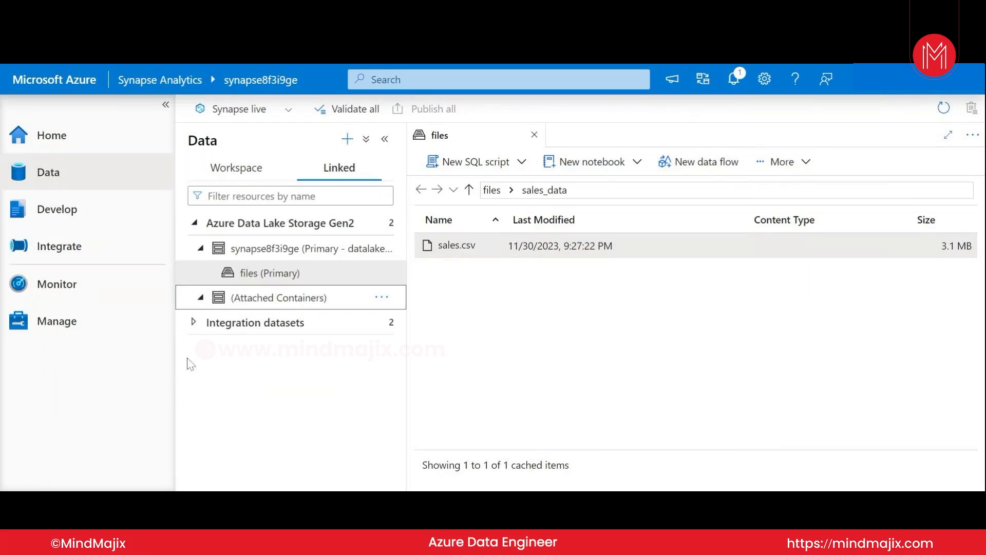
click(196, 324)
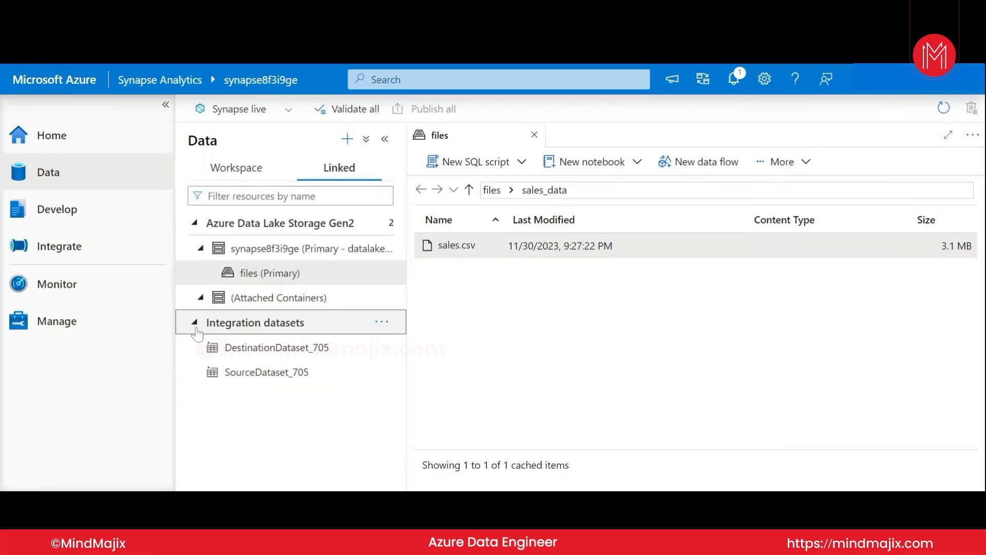
click(195, 323)
click(205, 303)
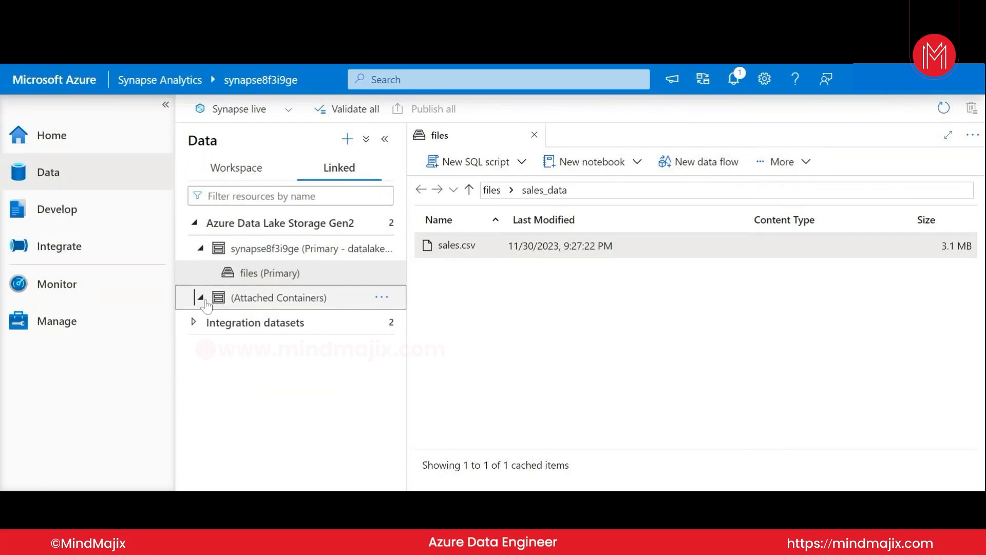
click(247, 175)
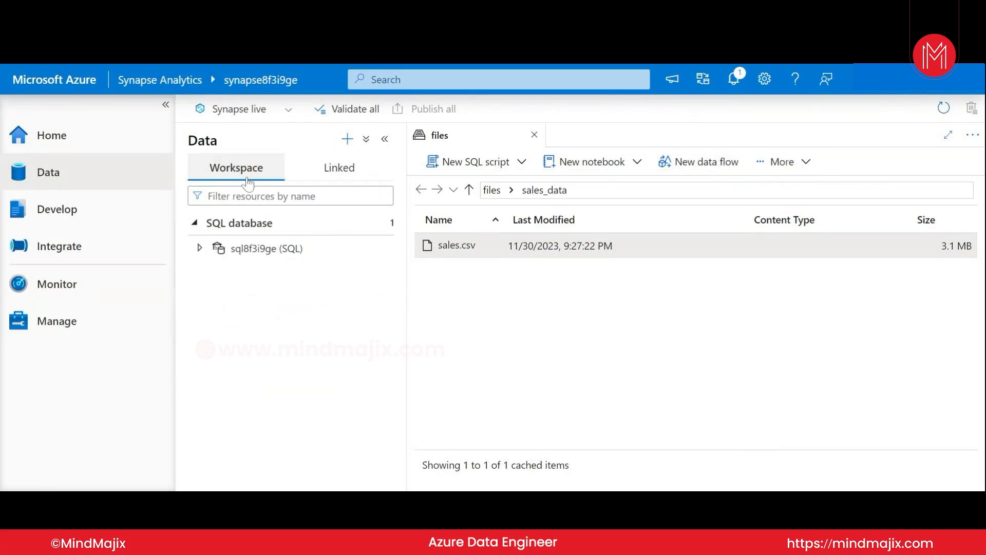
click(199, 248)
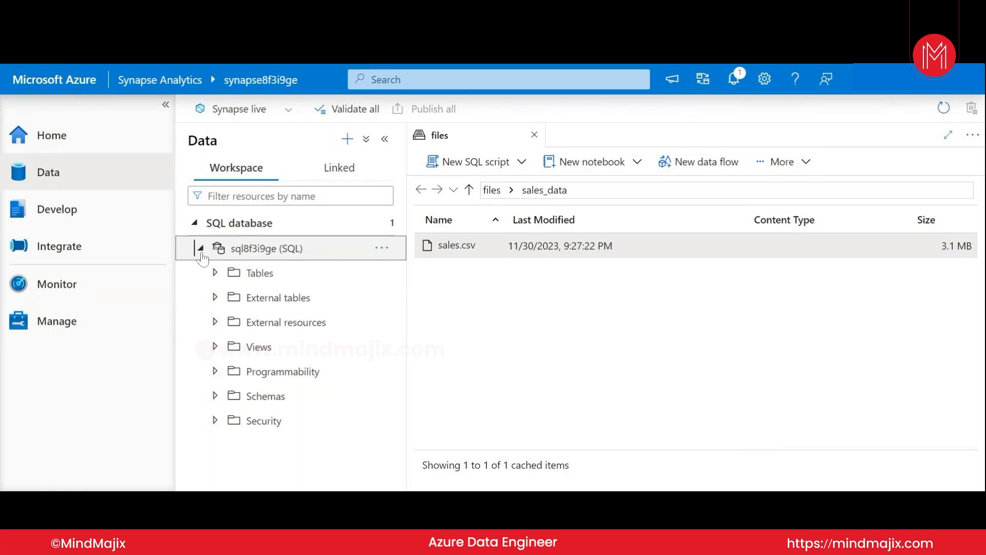
click(200, 248)
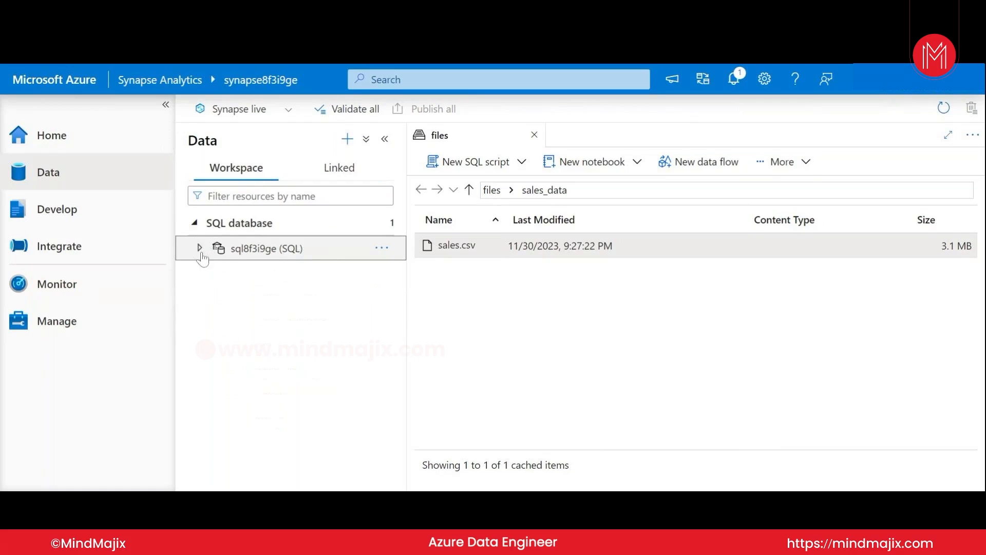
Go back to the linked resources and show the available actions for the files (Primary) container.
click(321, 176)
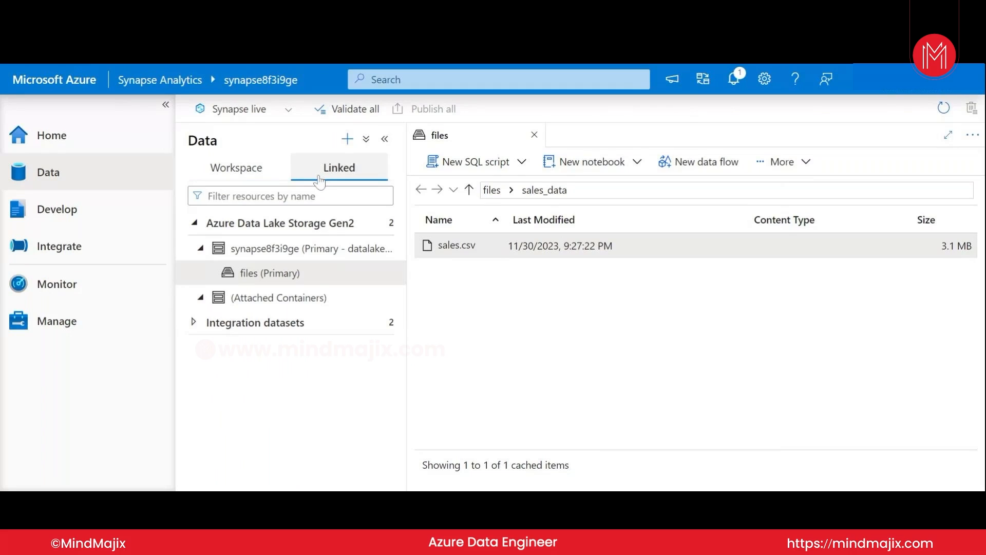
click(201, 229)
click(197, 229)
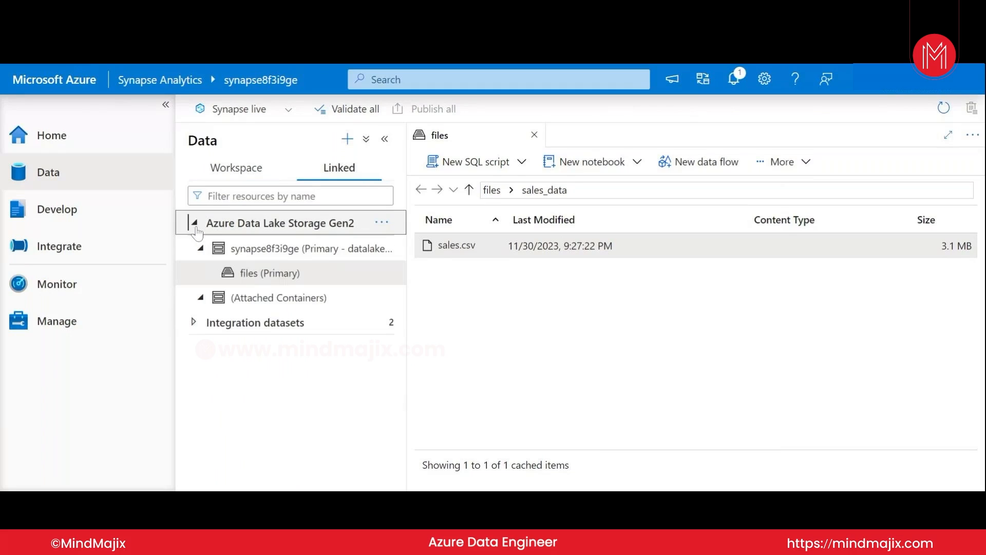
click(257, 275)
click(381, 273)
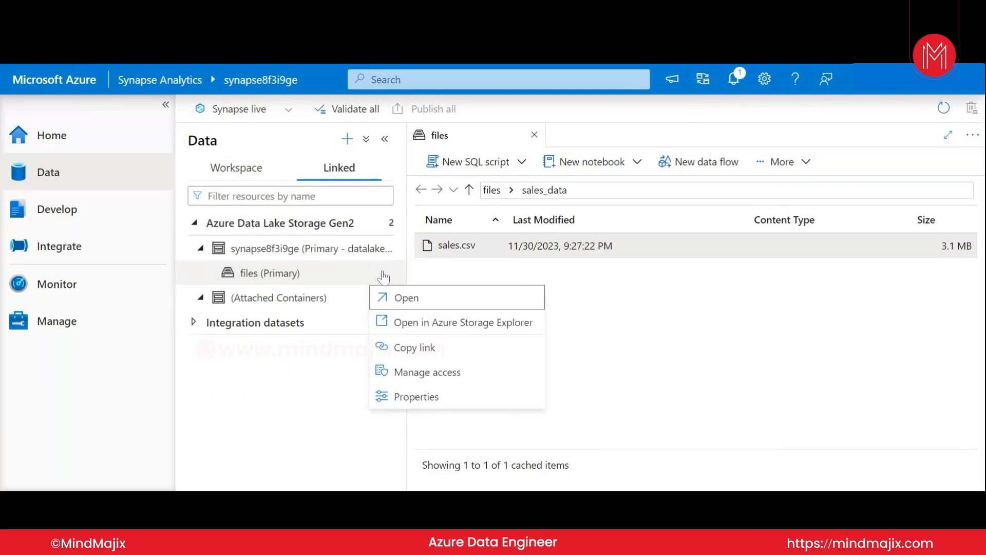
Open the Copyproductdata pipeline for editing and inspect its Copy data activity and that activity's available actions.
click(58, 212)
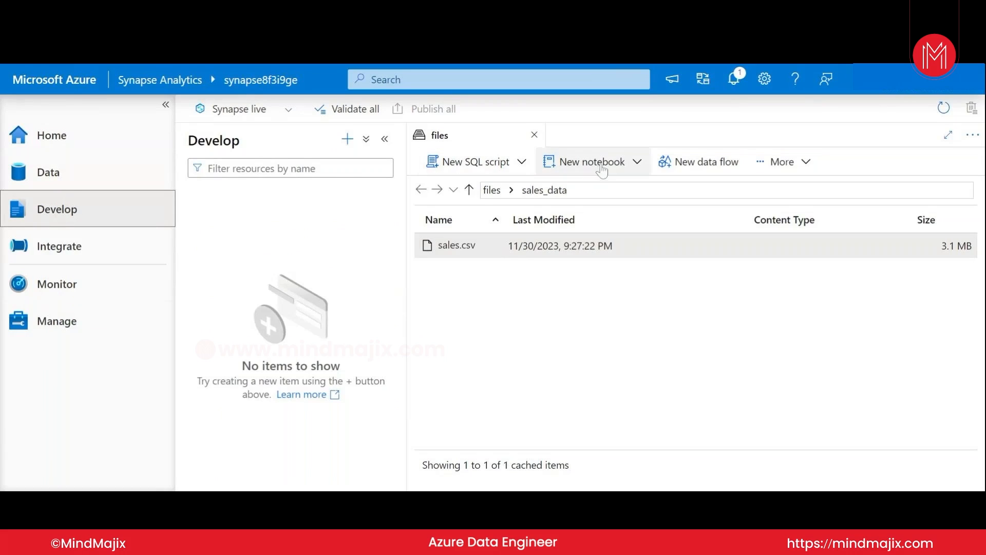
click(73, 251)
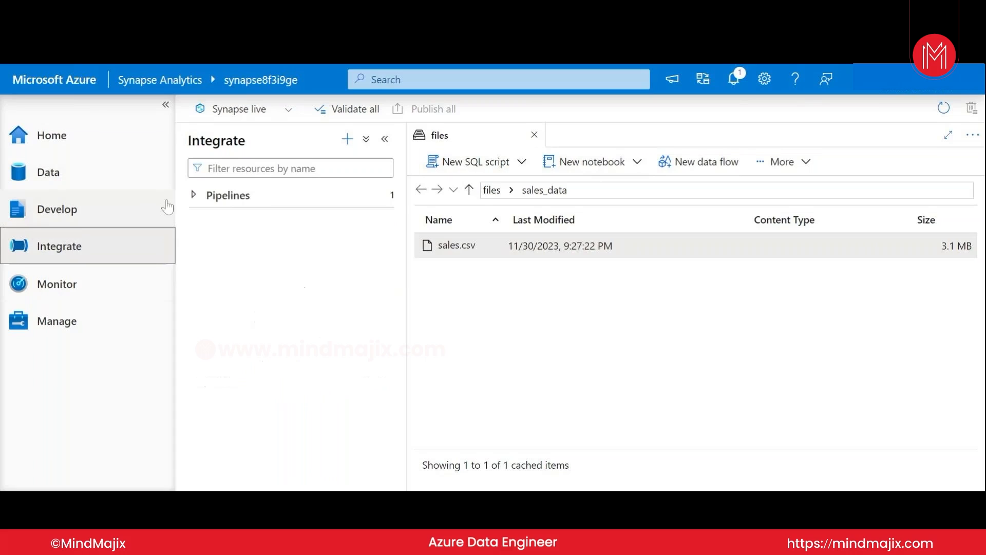
click(196, 197)
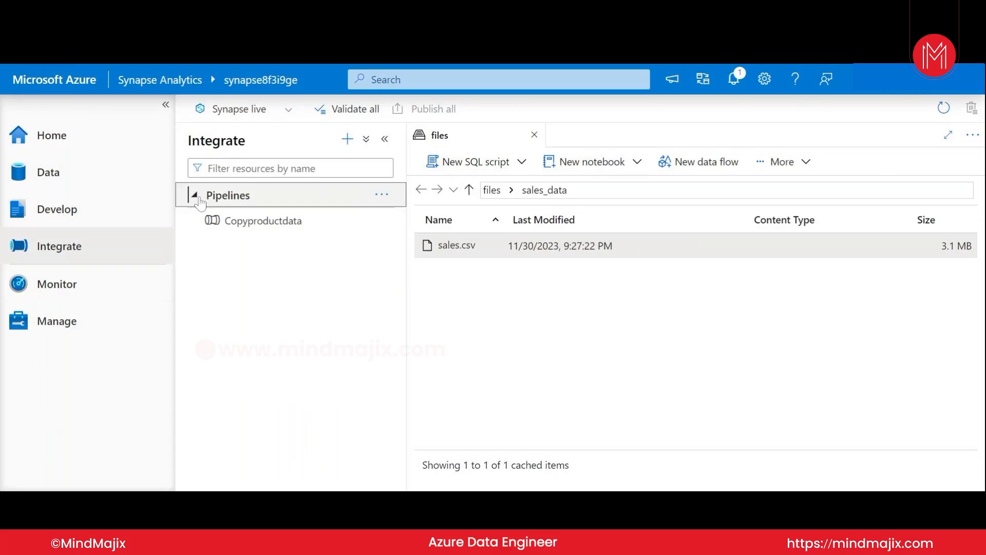
click(264, 226)
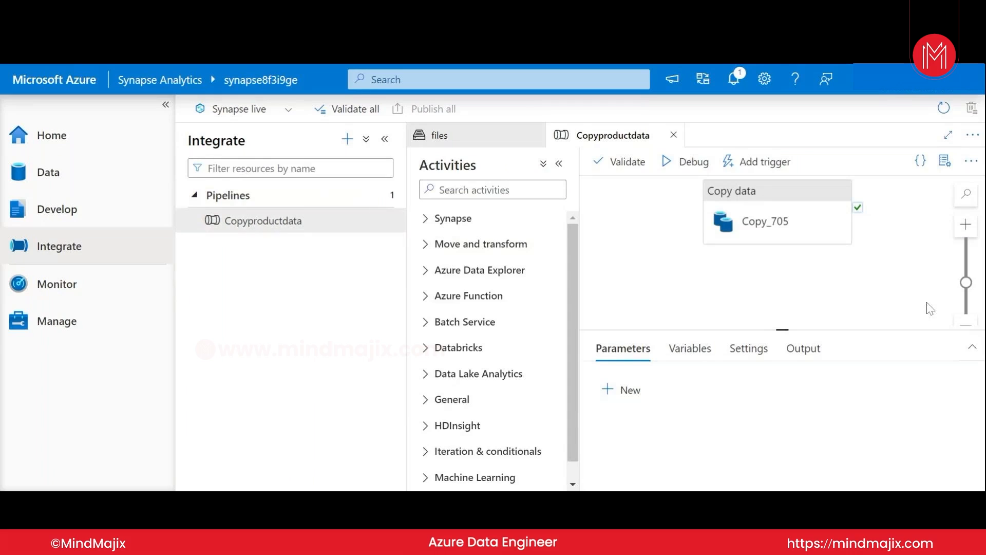
click(761, 222)
right_click(760, 220)
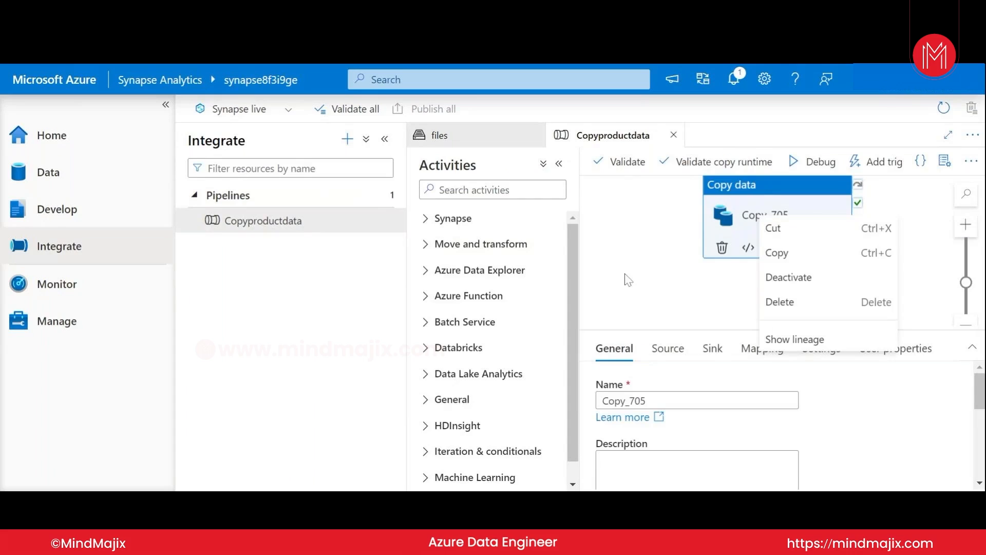
key(Escape)
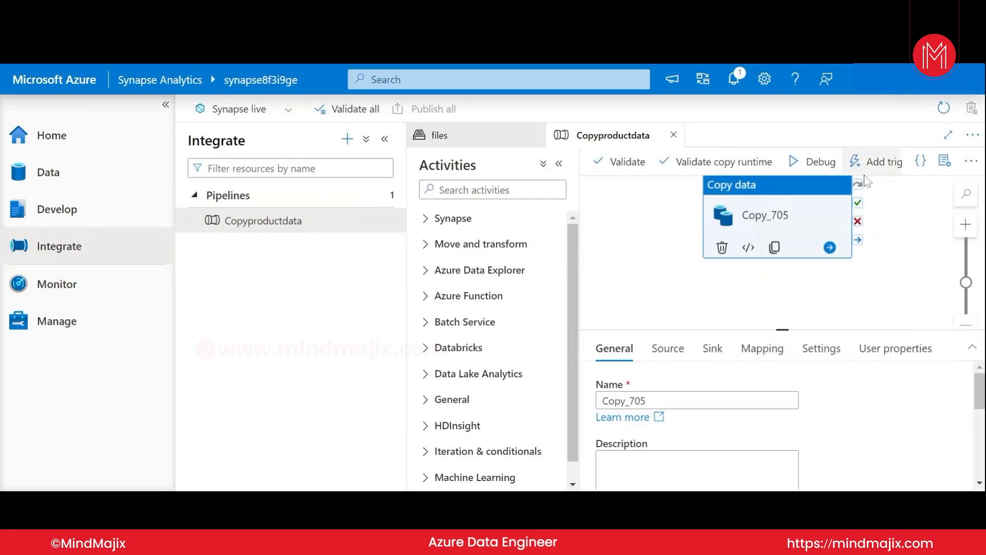
right_click(755, 218)
key(Escape)
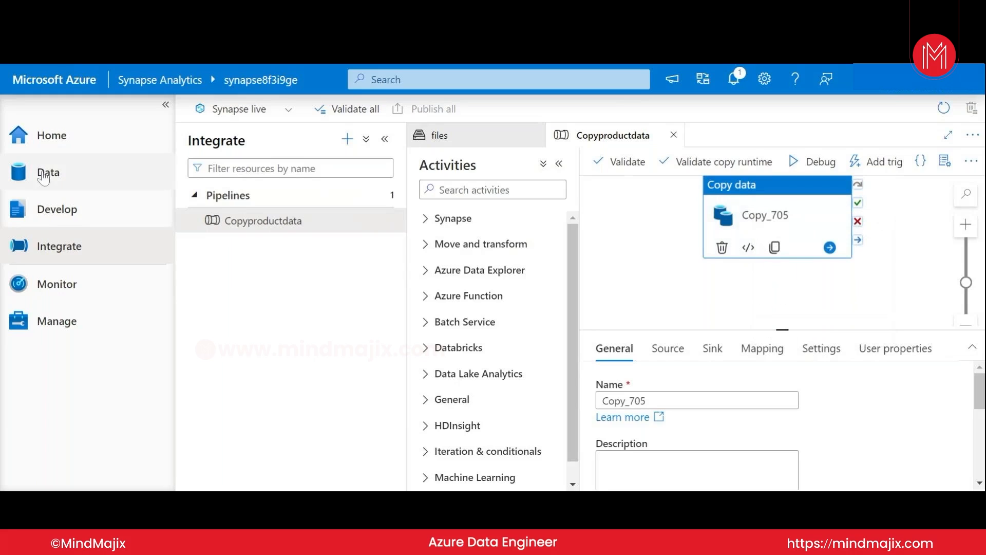
Reopen the files (Primary) container among the linked data resources and refresh its sales_data folder listing twice.
click(44, 178)
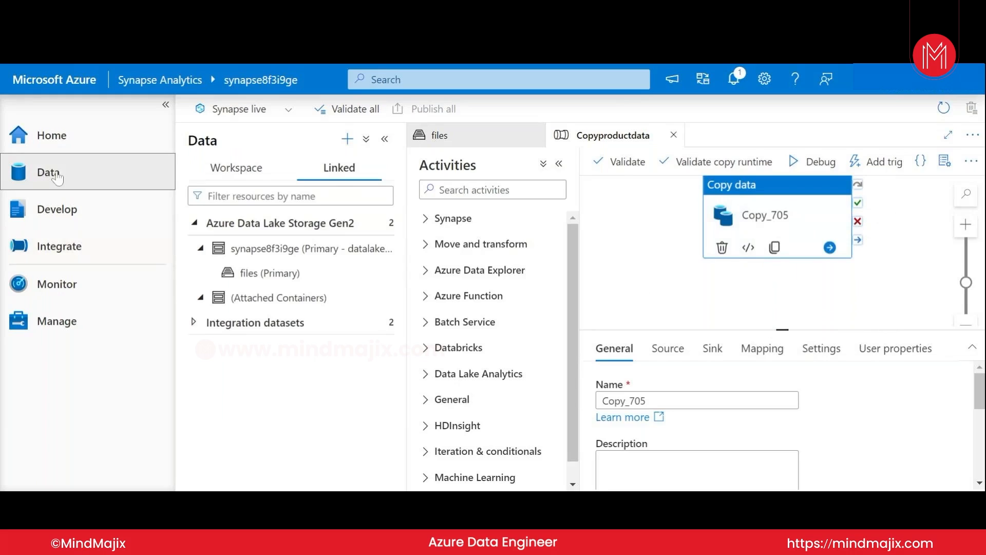
click(258, 276)
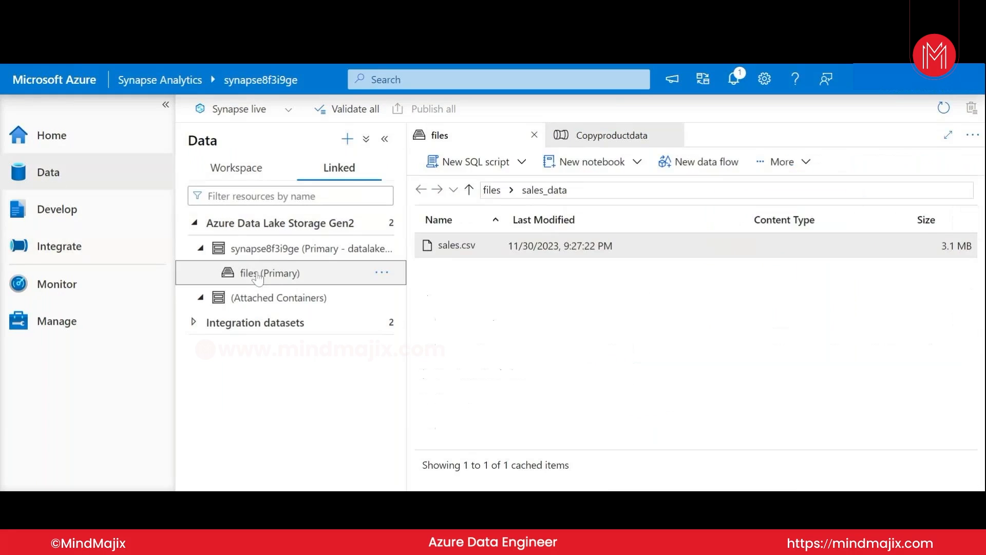
click(804, 161)
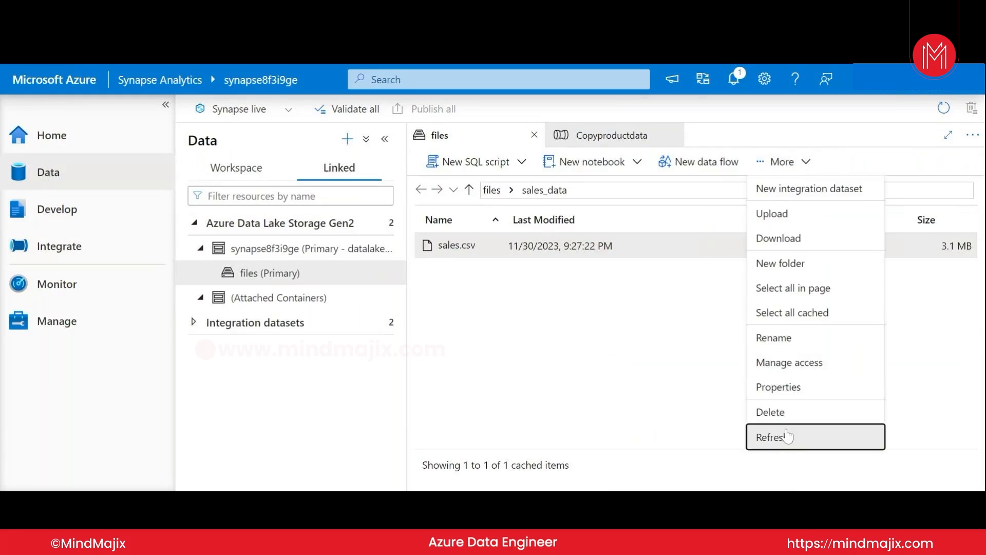
click(787, 435)
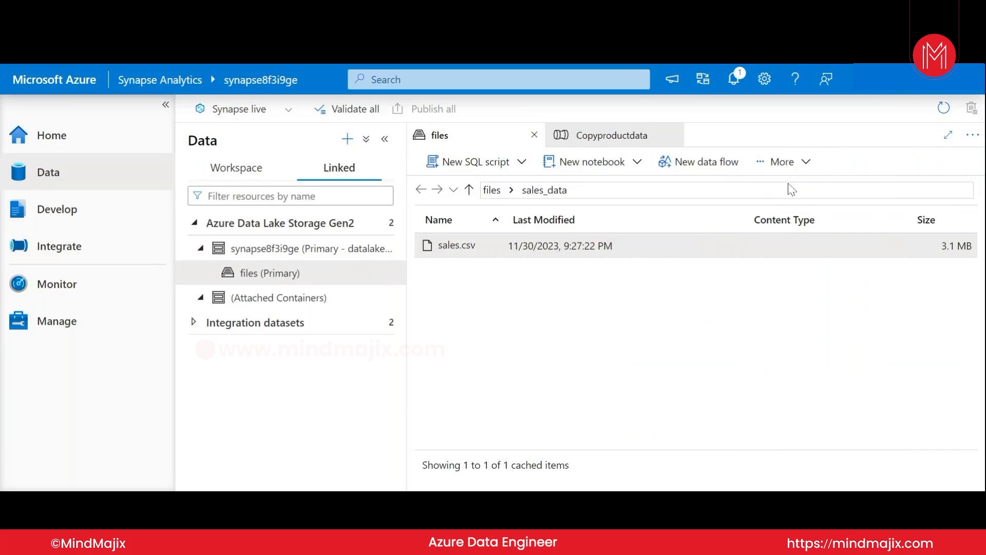
click(799, 162)
click(793, 436)
Reopen the Copyproductdata pipeline and examine its Copy data activity's general settings and available actions, plus the pipeline's additional commands.
click(82, 254)
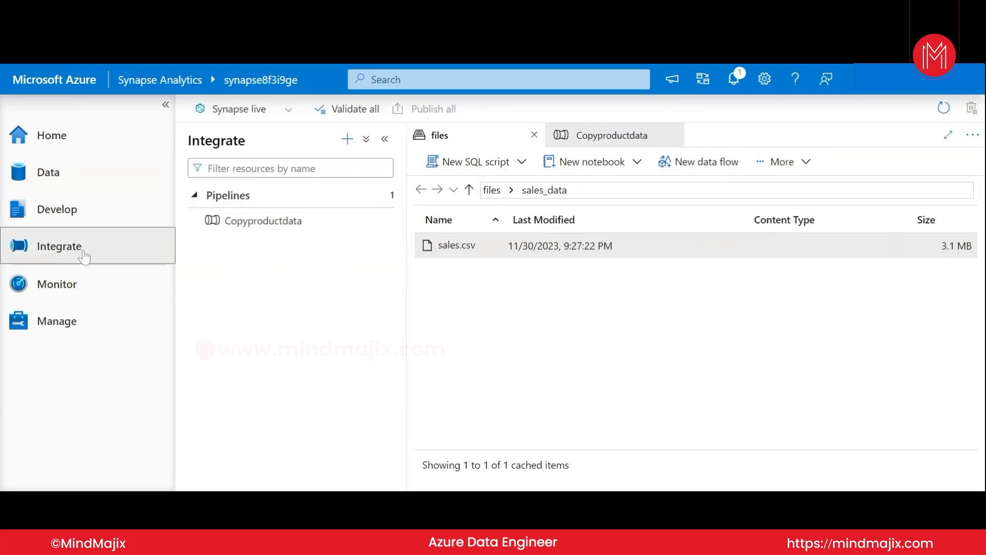
click(232, 234)
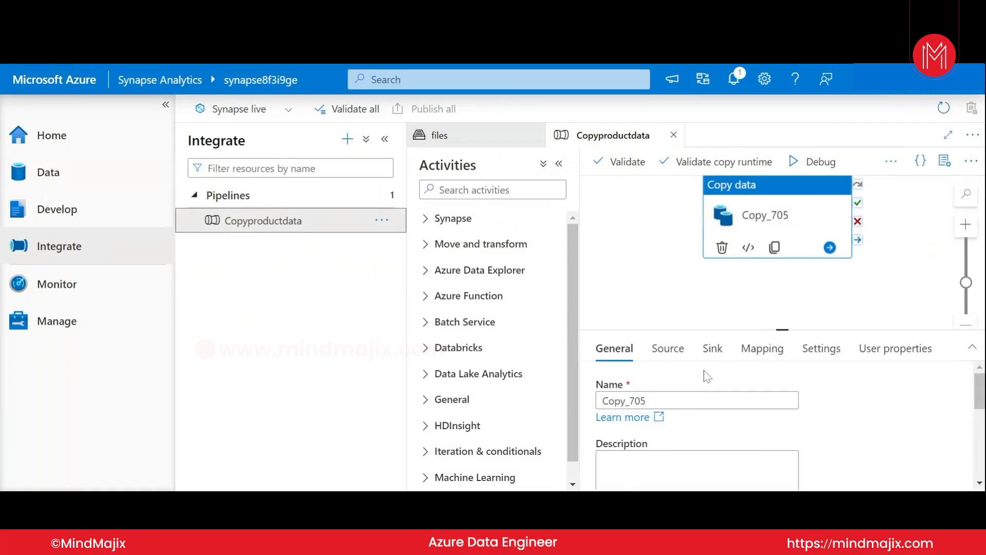
scroll(755, 434, down, 5)
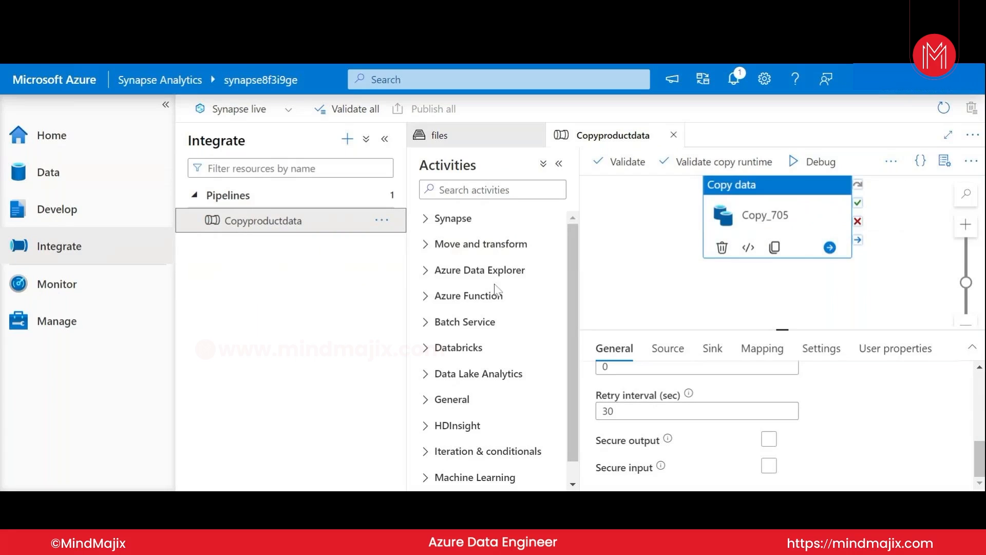
right_click(796, 217)
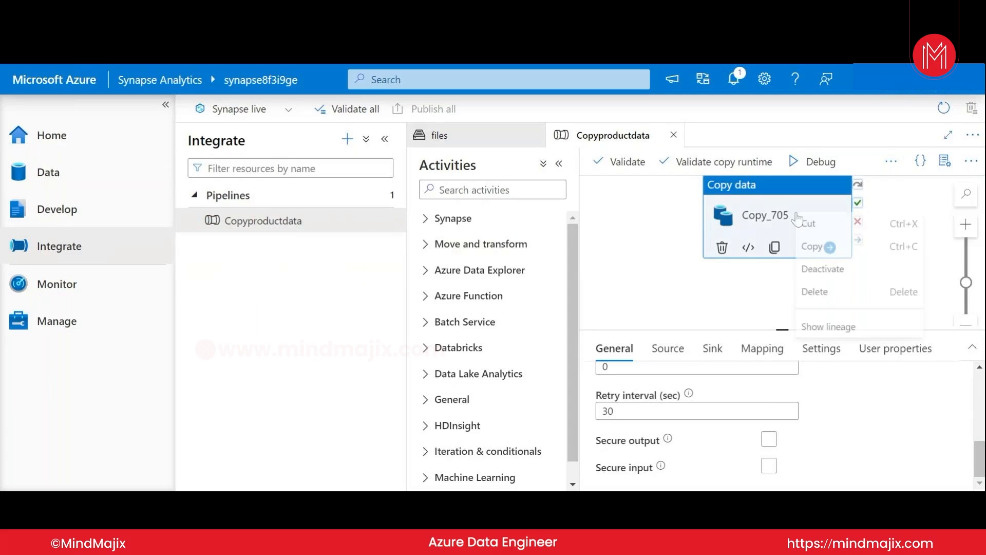
click(883, 440)
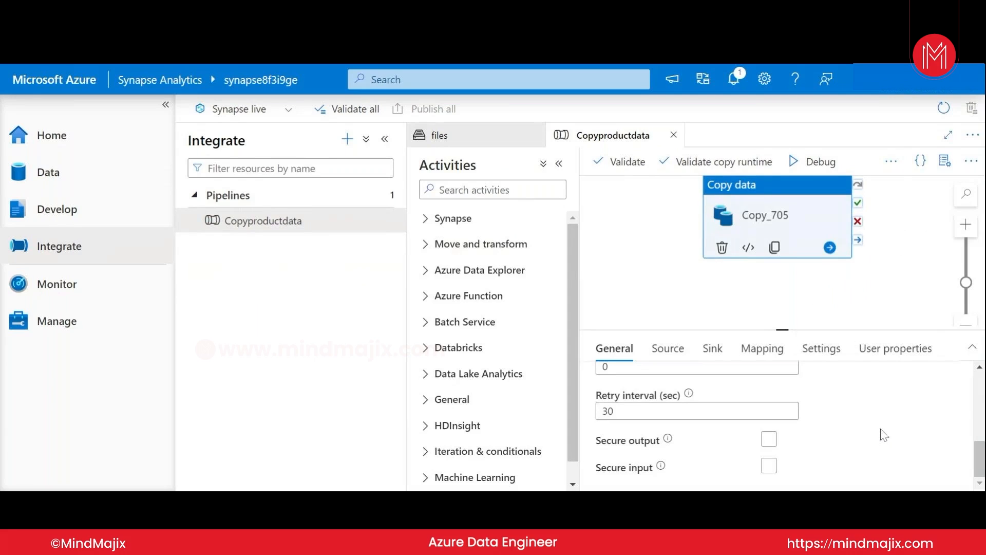
click(891, 163)
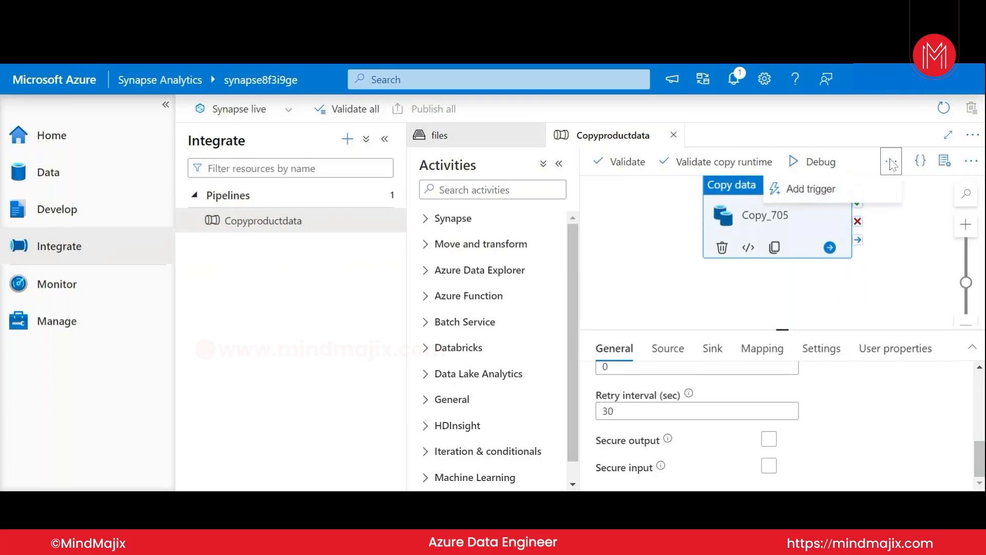
click(896, 265)
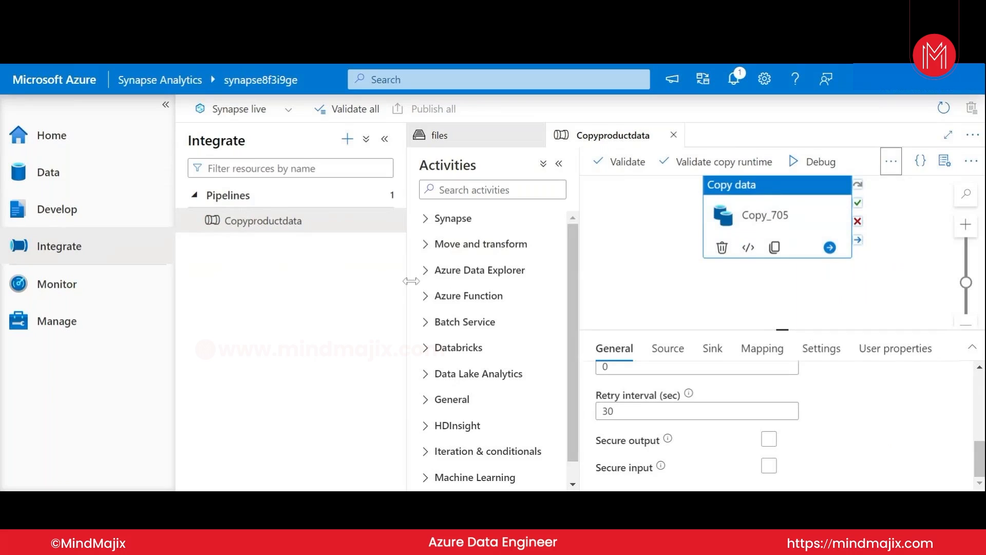
Narrow the Integrate resource pane and examine the actions available for the Copyproductdata pipeline and the Pipelines group.
drag(408, 282, 341, 276)
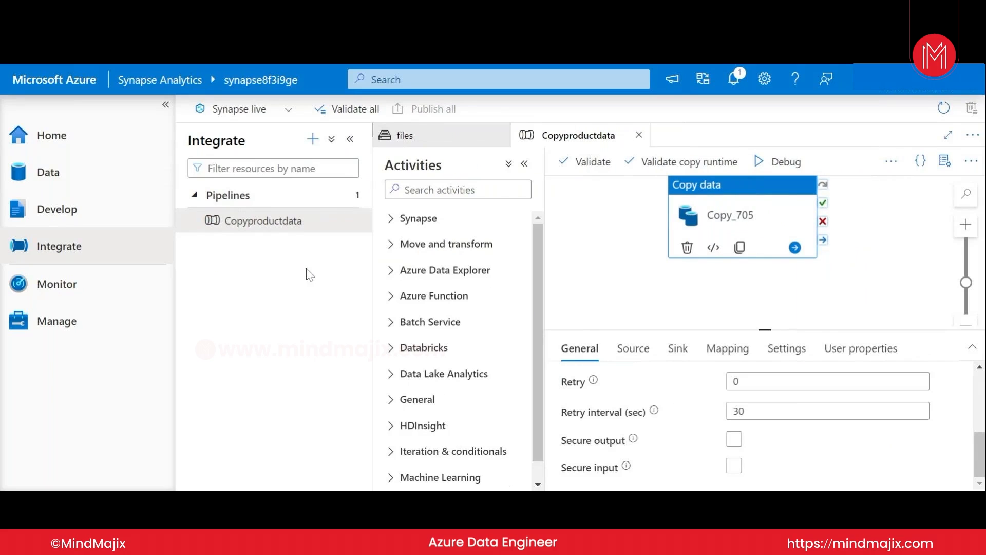
click(102, 243)
right_click(240, 226)
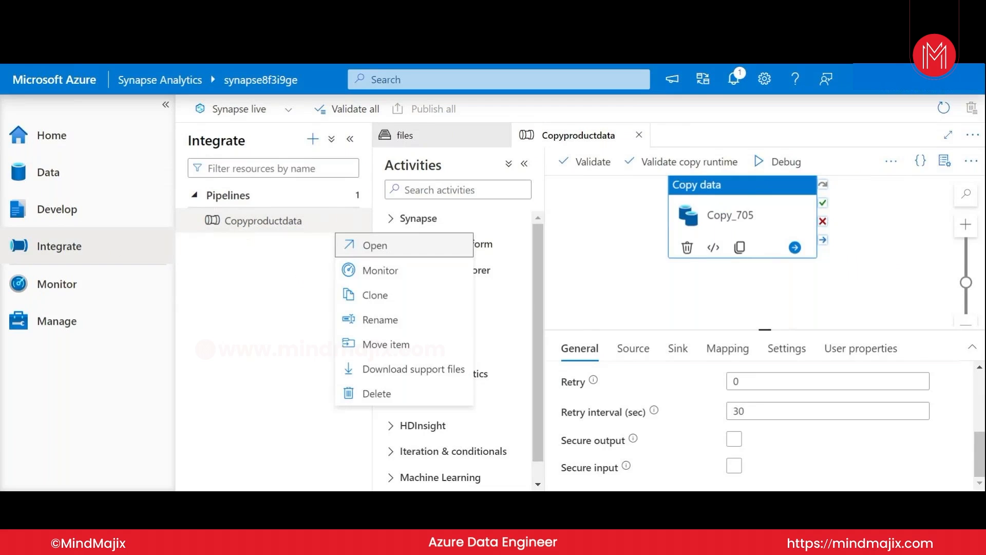
click(269, 304)
click(239, 196)
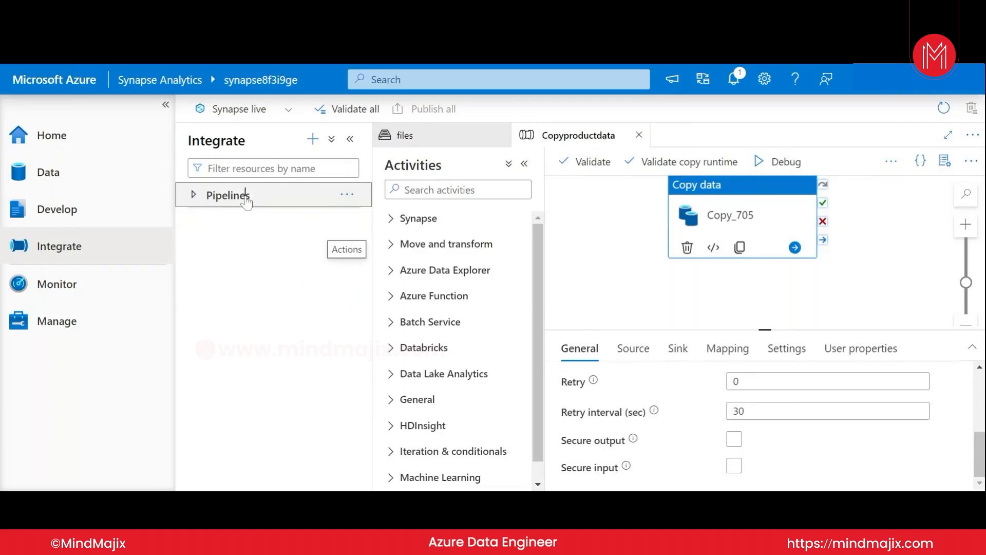
click(240, 196)
click(356, 195)
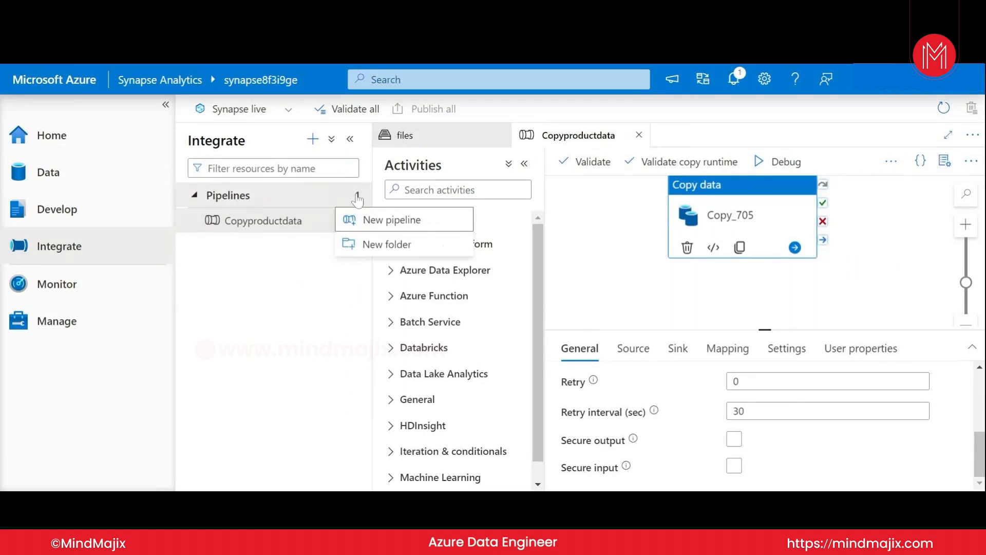
click(297, 301)
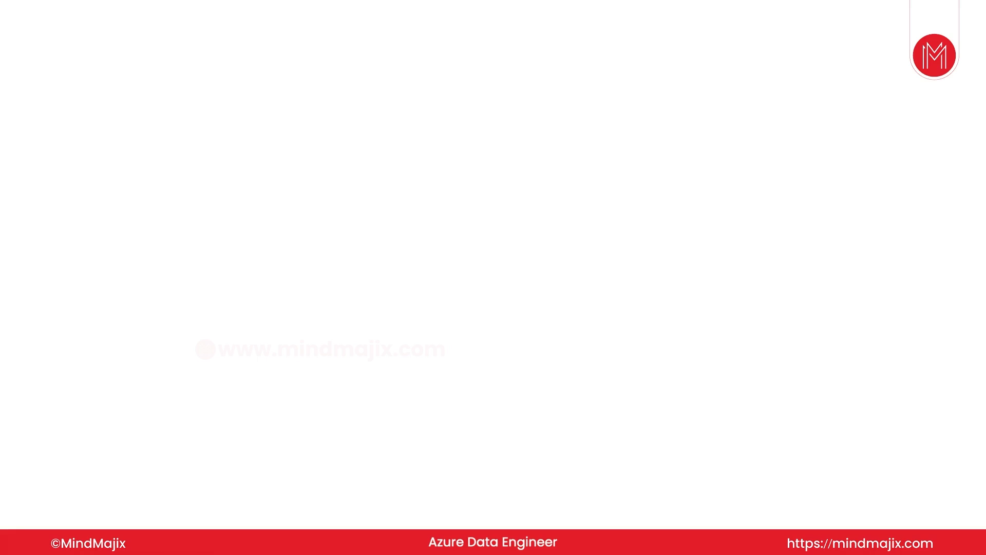
In the Azure portal, select all listed storage accounts, Spark and SQL pools and the Synapse workspace, and delete them, entering "delete" as confirmation.
click(23, 359)
click(23, 384)
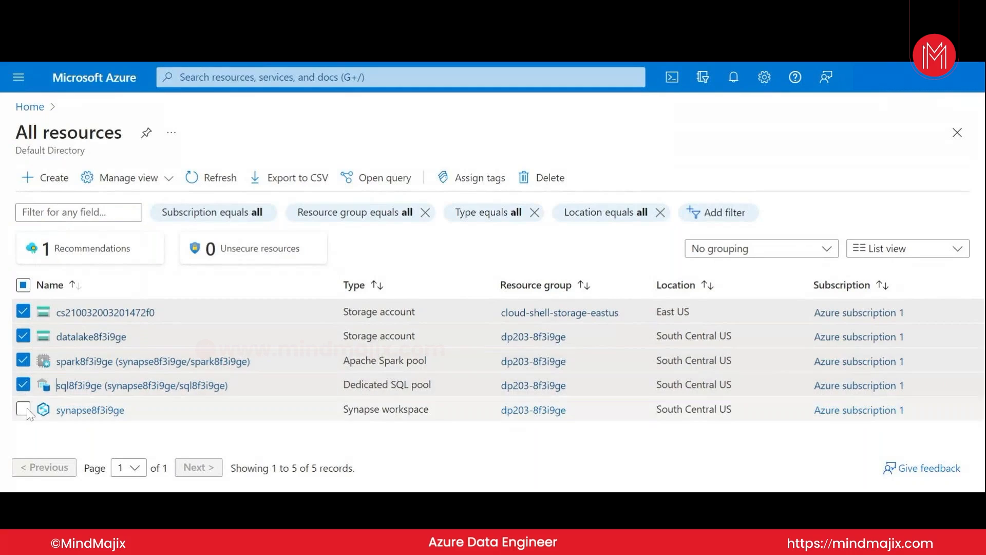
click(23, 409)
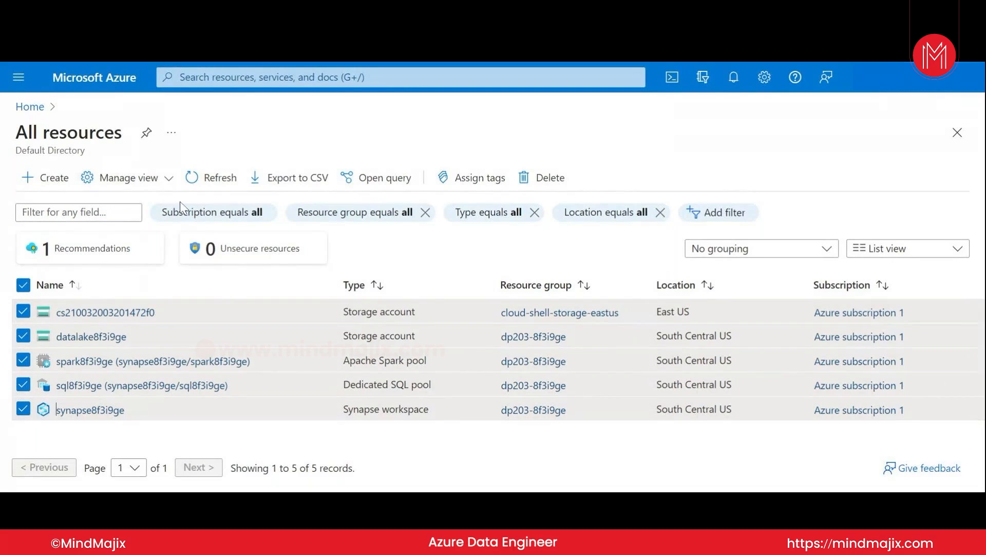
click(519, 185)
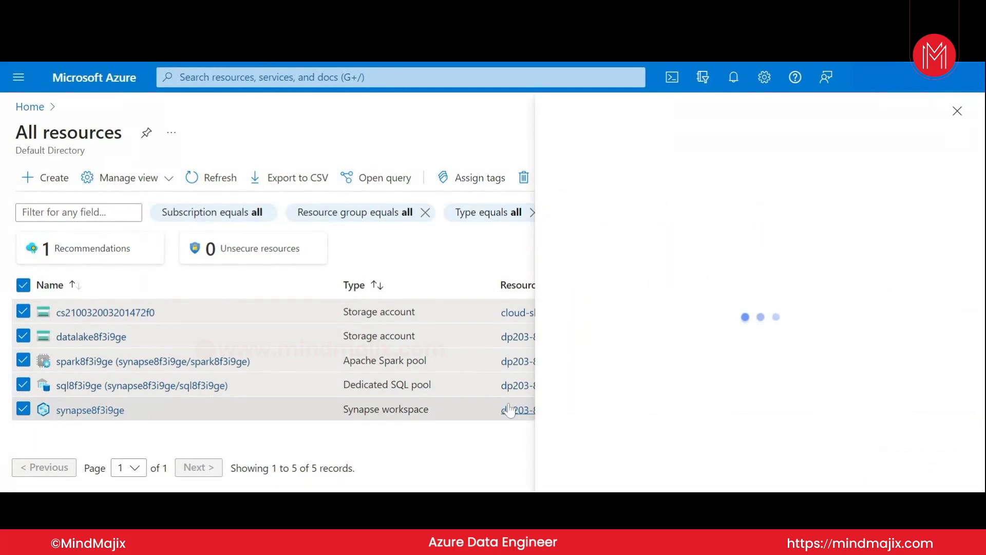
scroll(648, 360, down, 1)
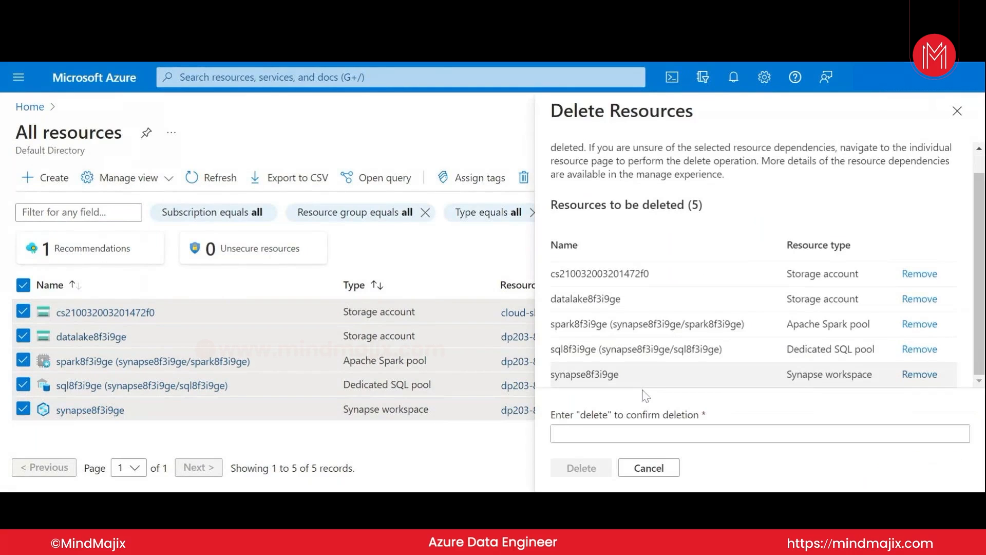
click(637, 434)
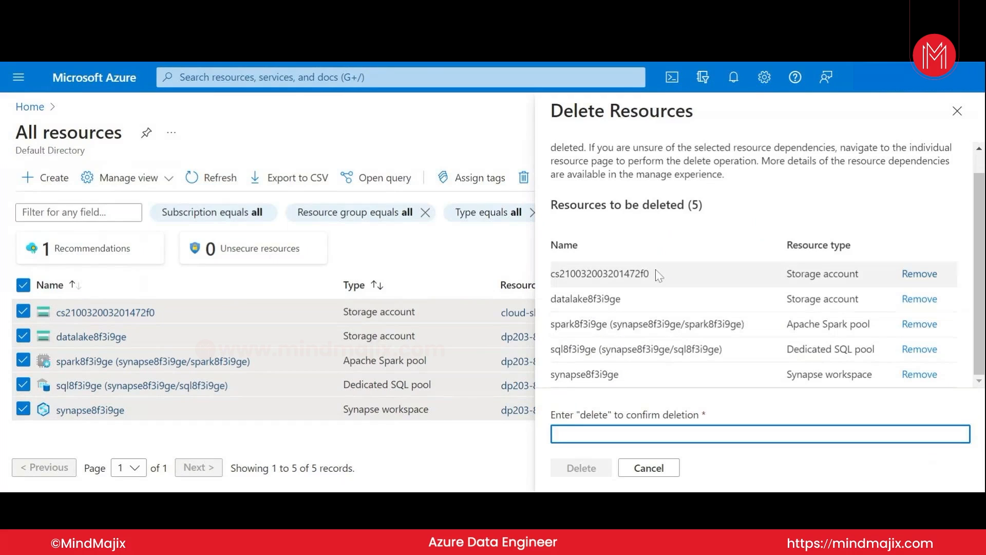
text(delete)
click(579, 467)
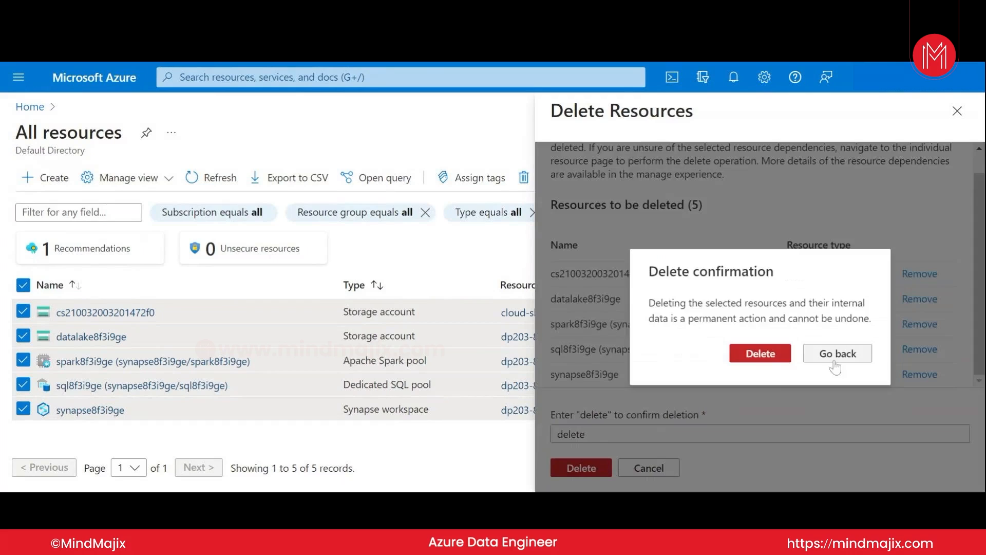
click(770, 358)
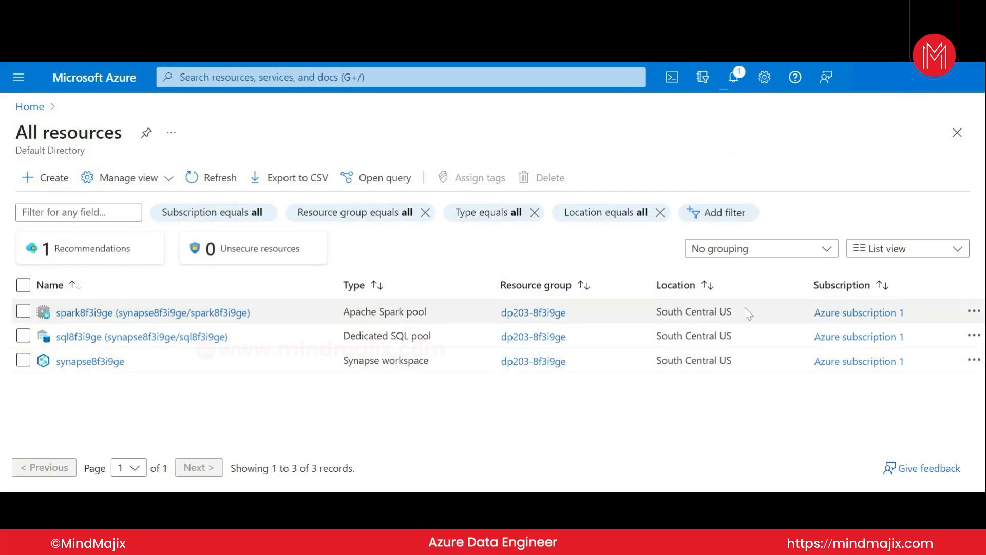
Refresh the All resources list and open the notifications to check the progress of the deletion.
click(212, 176)
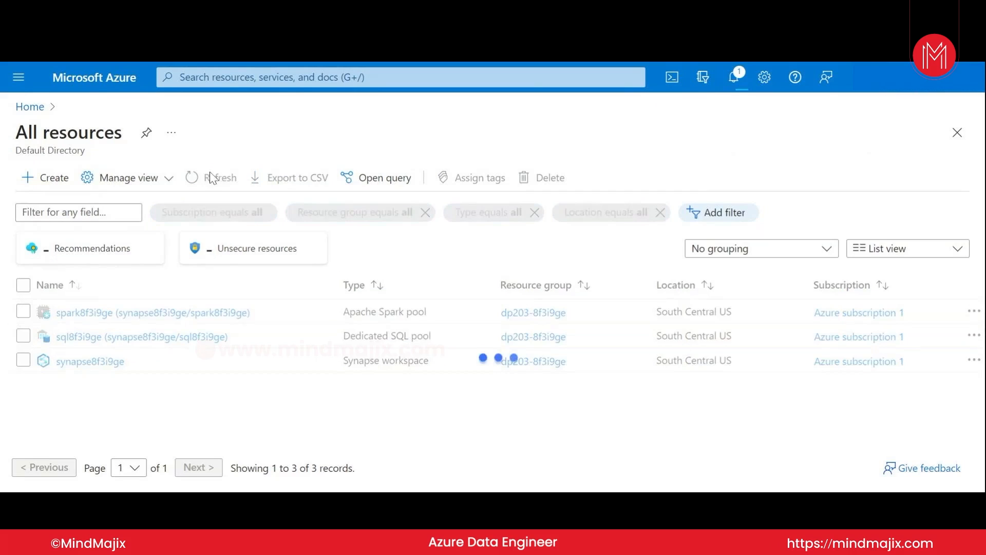
click(213, 183)
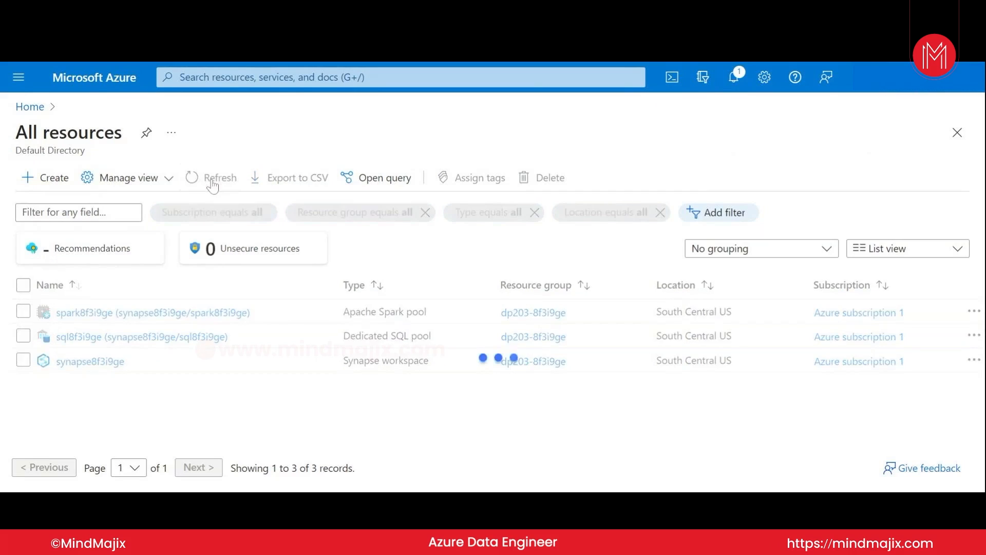
click(734, 83)
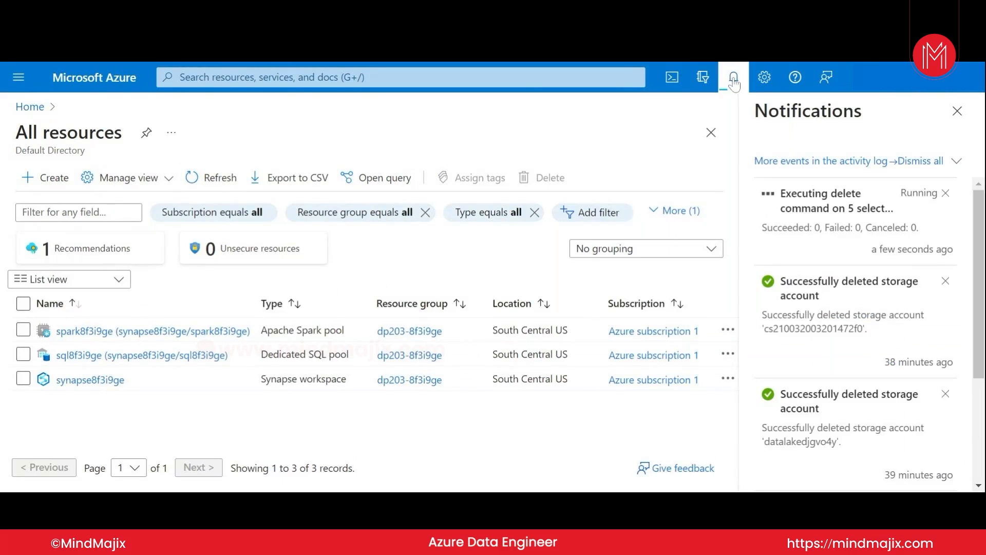